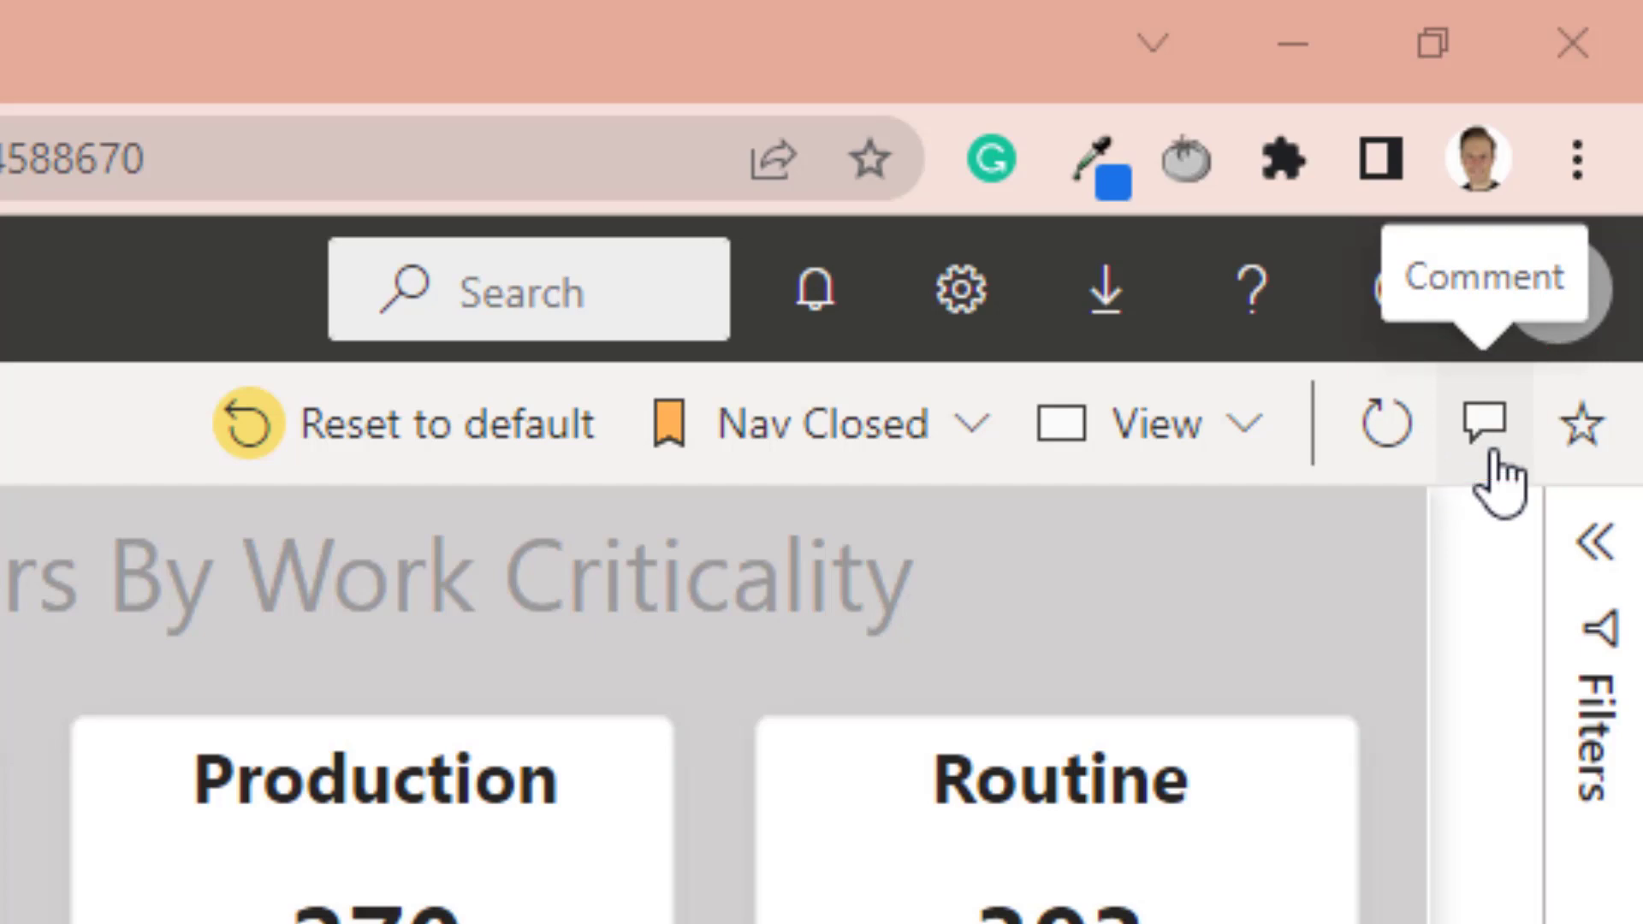
Show the page comments, confirm Work Order Details has none, then return to Total Backlog.
{"action": "left_click", "coordinate": [1486, 432]}
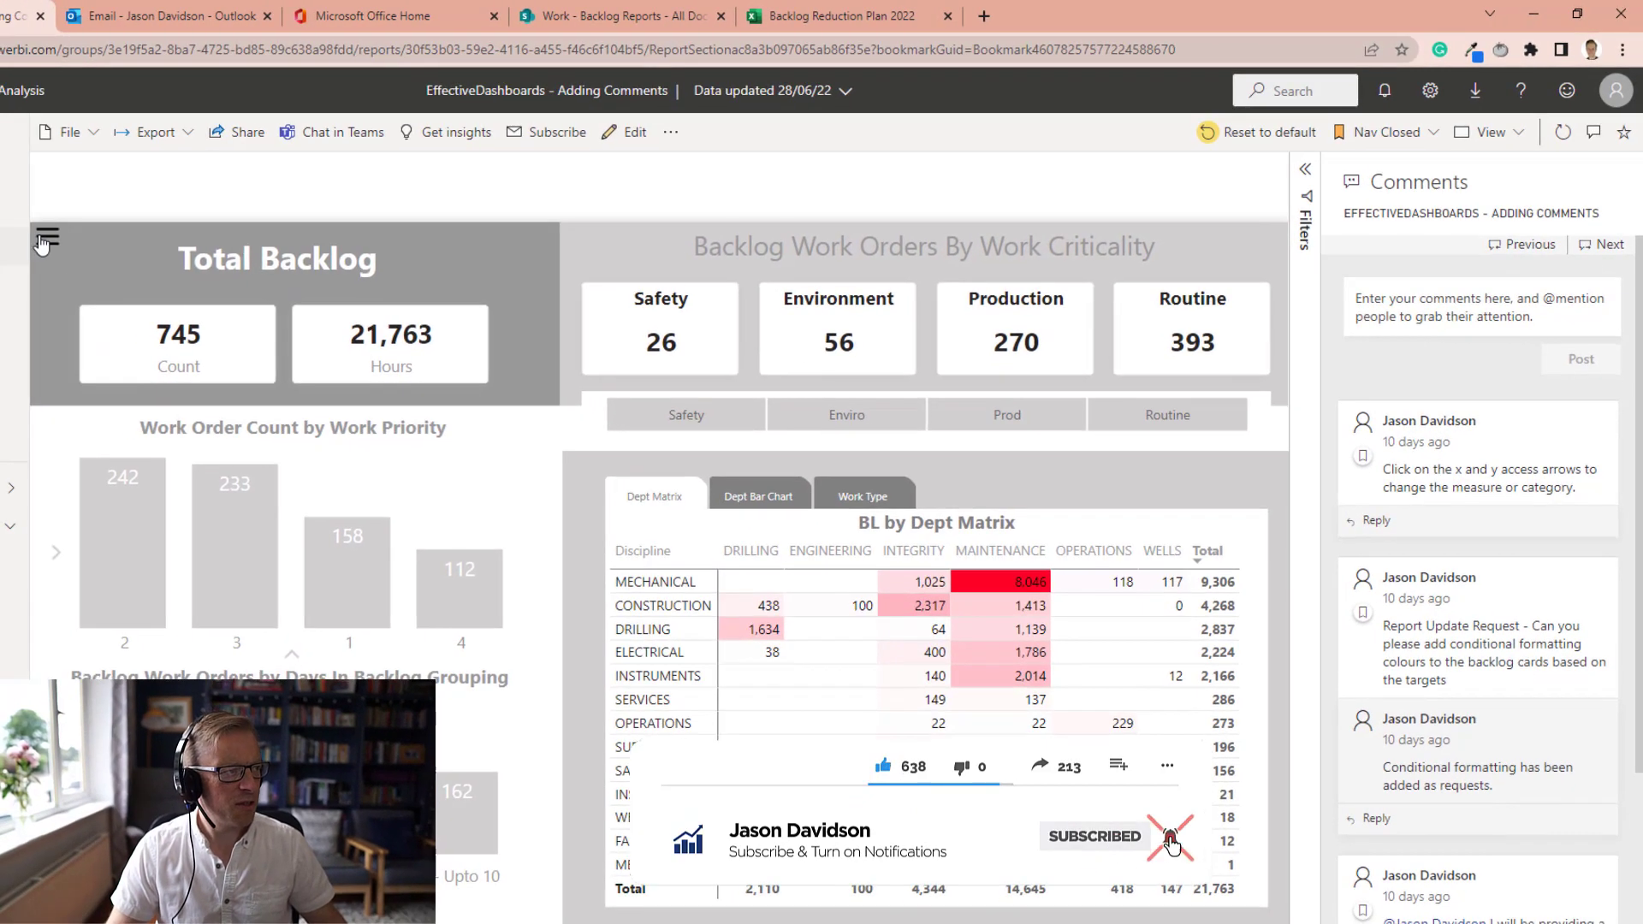
{"action": "left_click", "coordinate": [41, 244]}
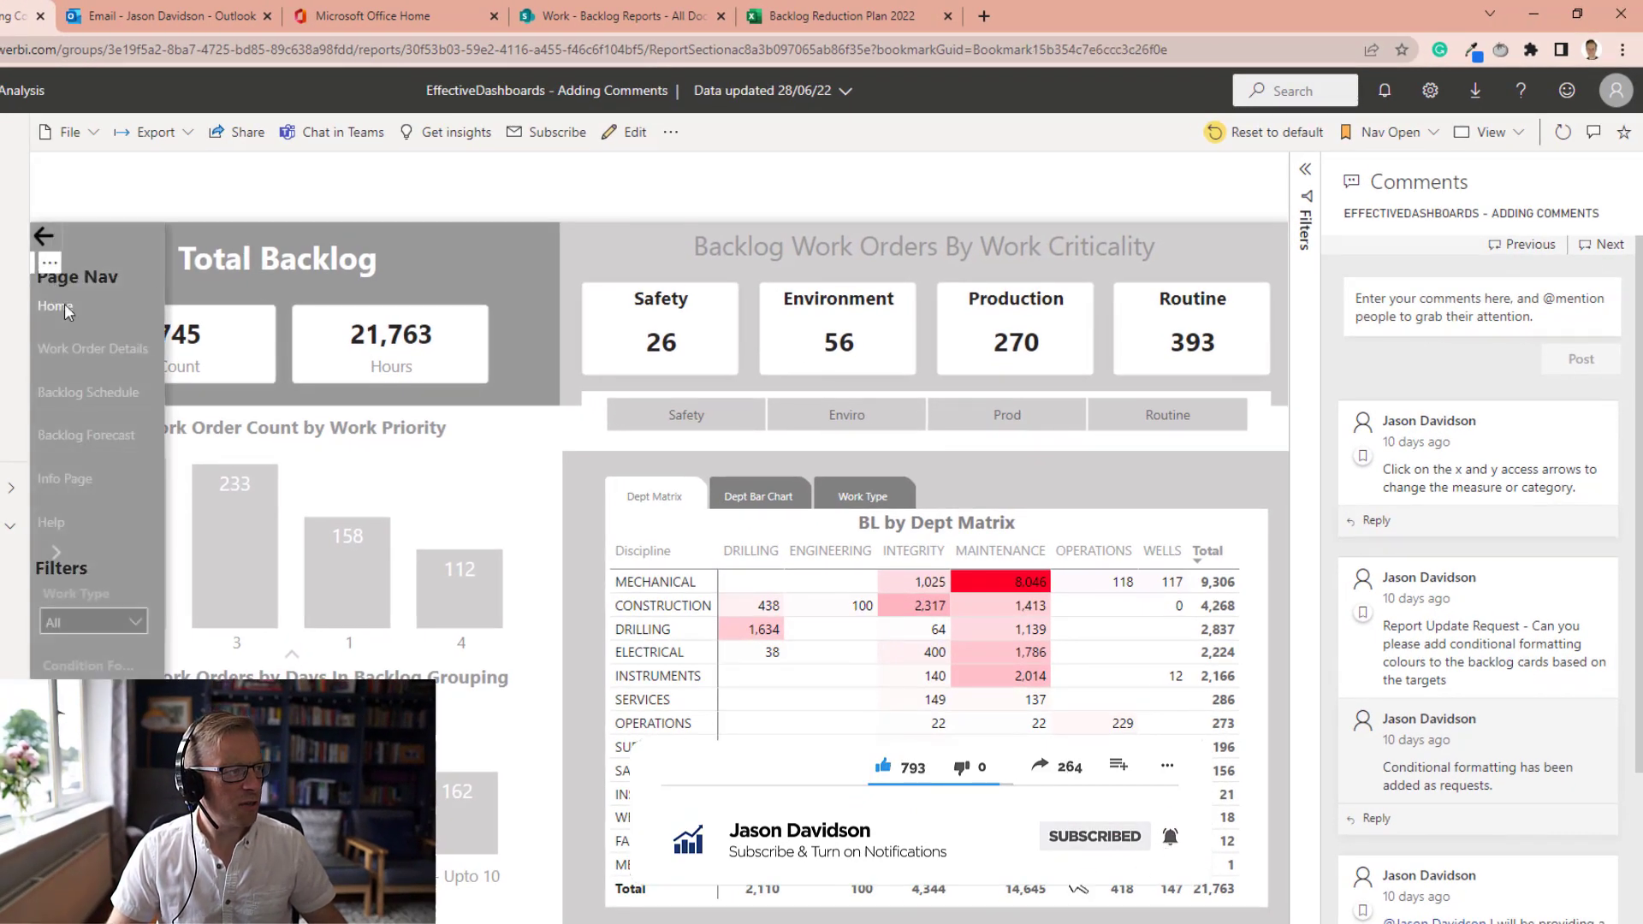
{"action": "left_click", "coordinate": [89, 354]}
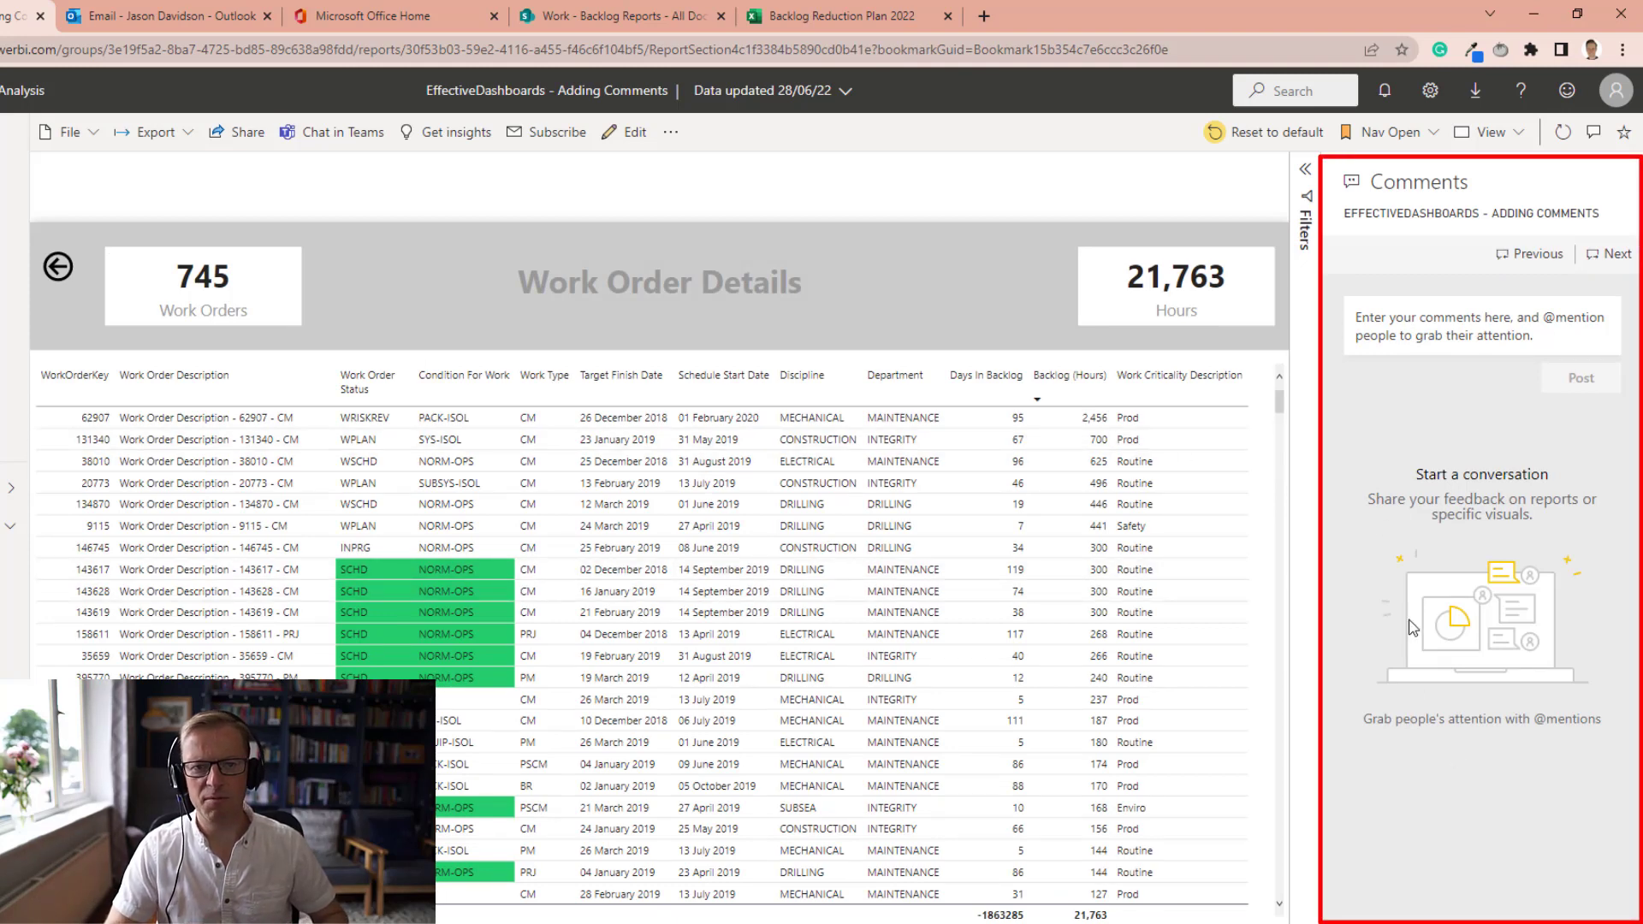
{"action": "left_click", "coordinate": [57, 272]}
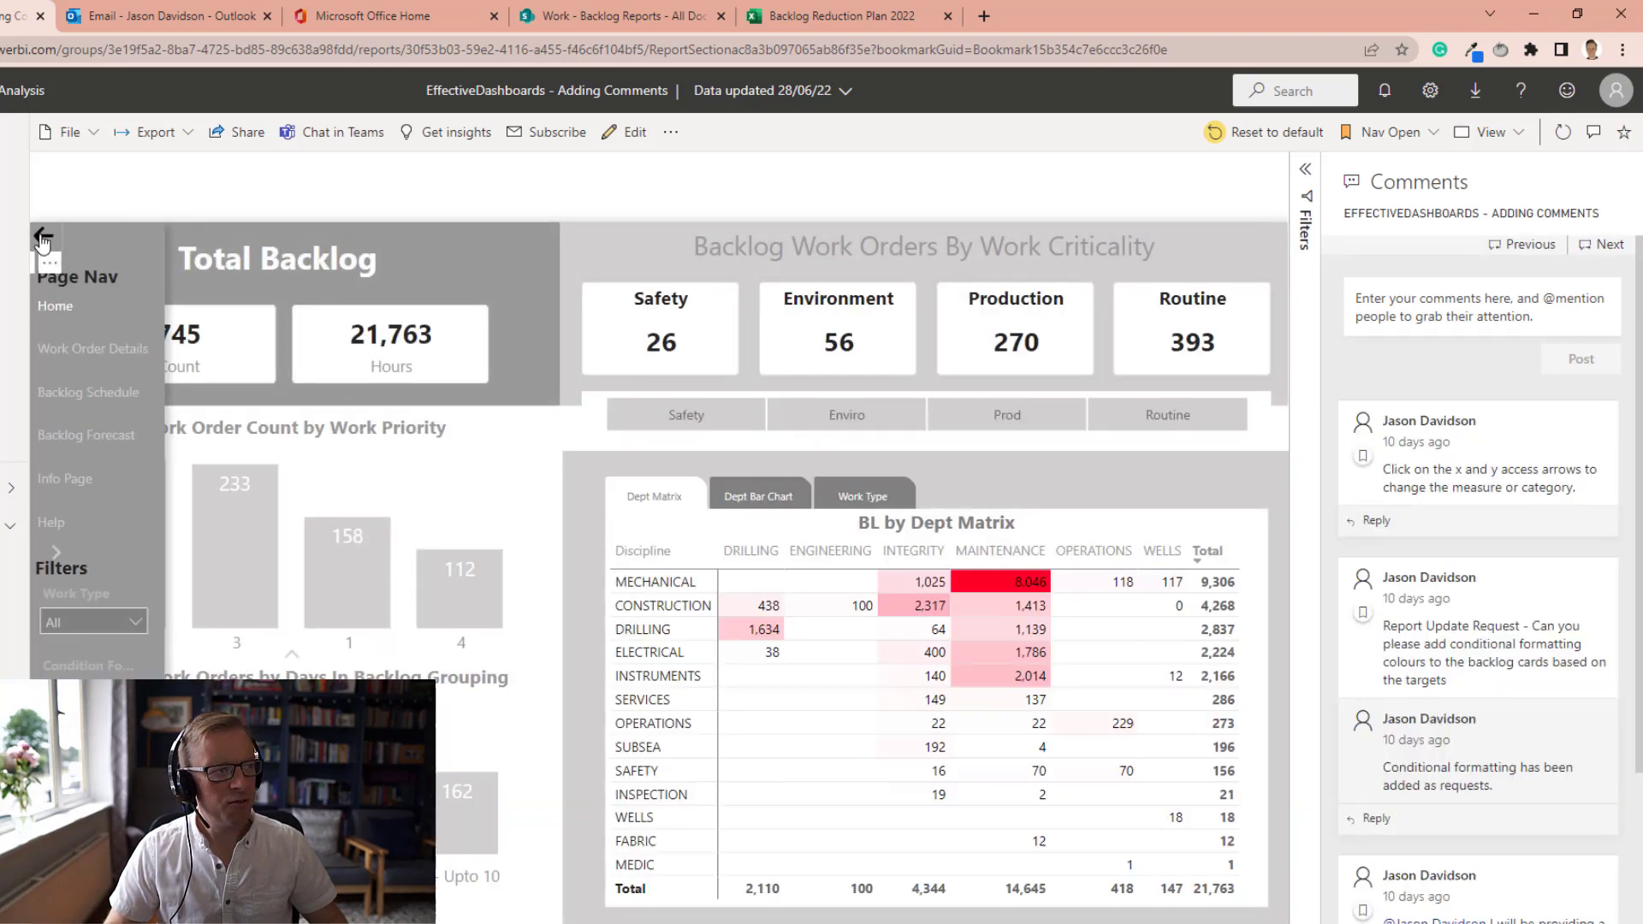
{"action": "left_click", "coordinate": [41, 240]}
{"action": "left_click", "coordinate": [46, 248]}
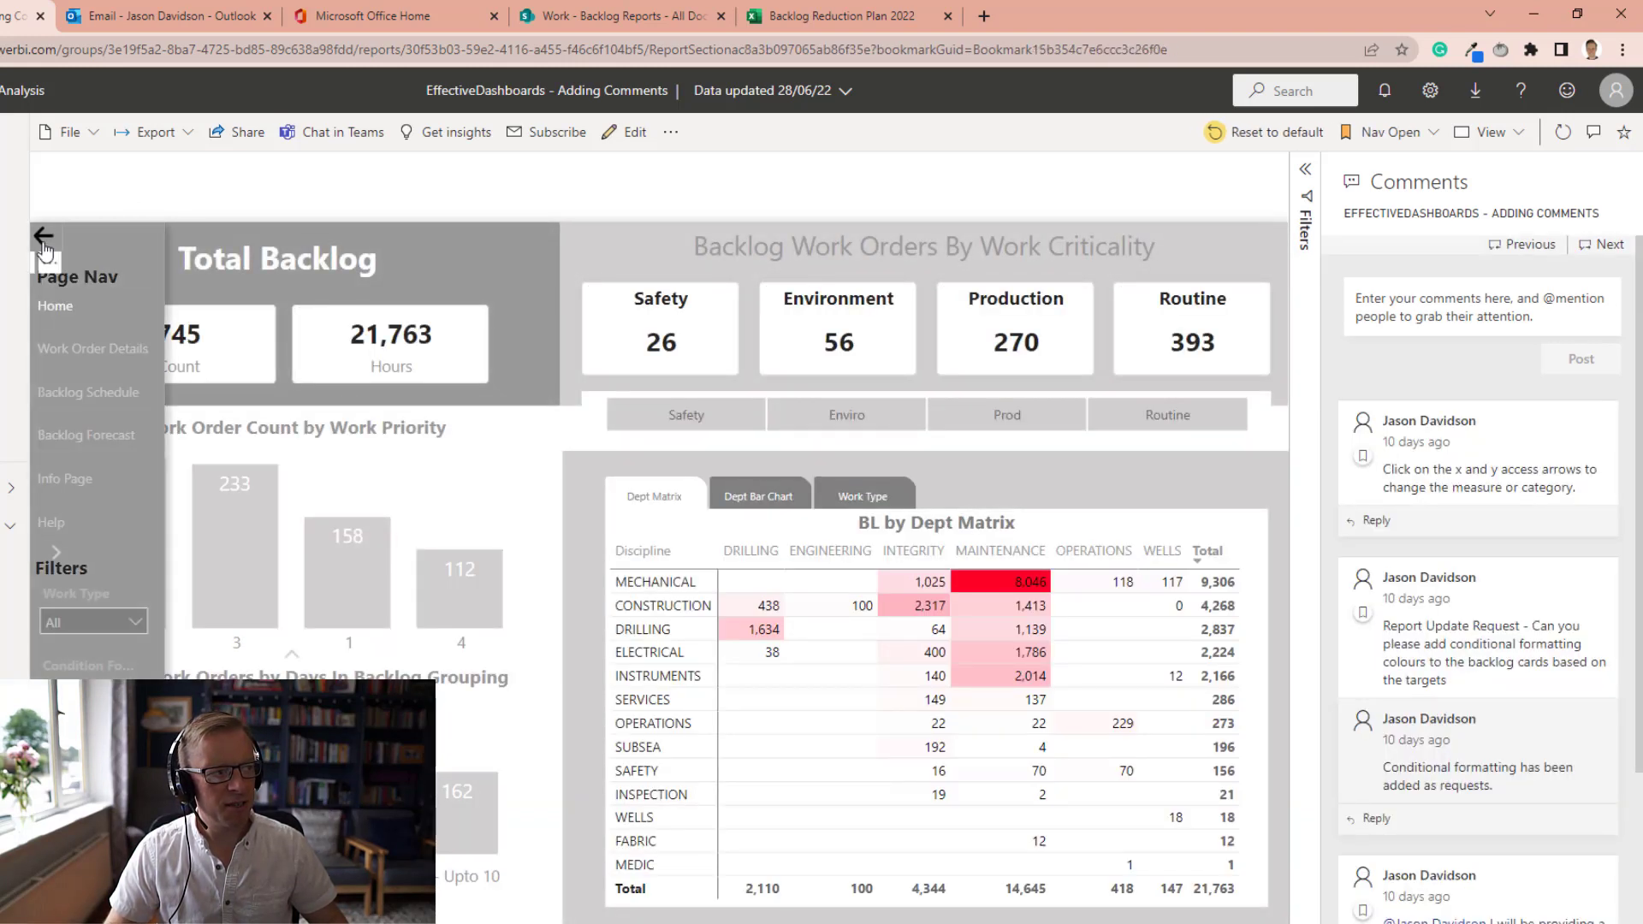
Collapse the page navigation panel, leaving Total Backlog's Safety and Environment cards and comments visible.
{"action": "left_click", "coordinate": [43, 241]}
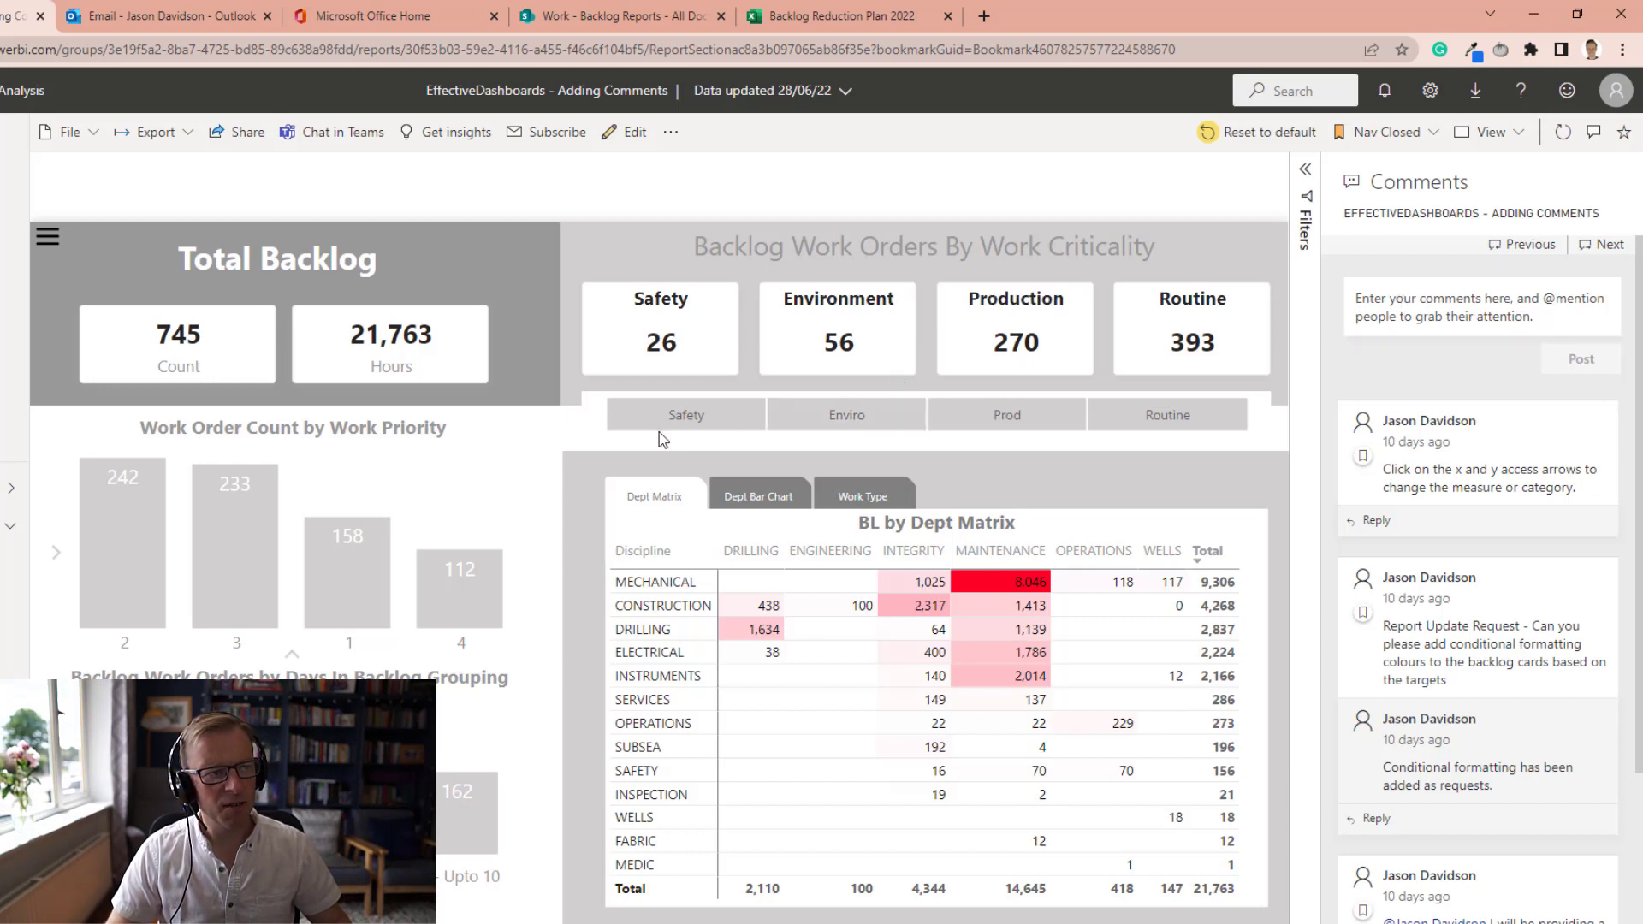
{"action": "mouse_move", "coordinate": [656, 344]}
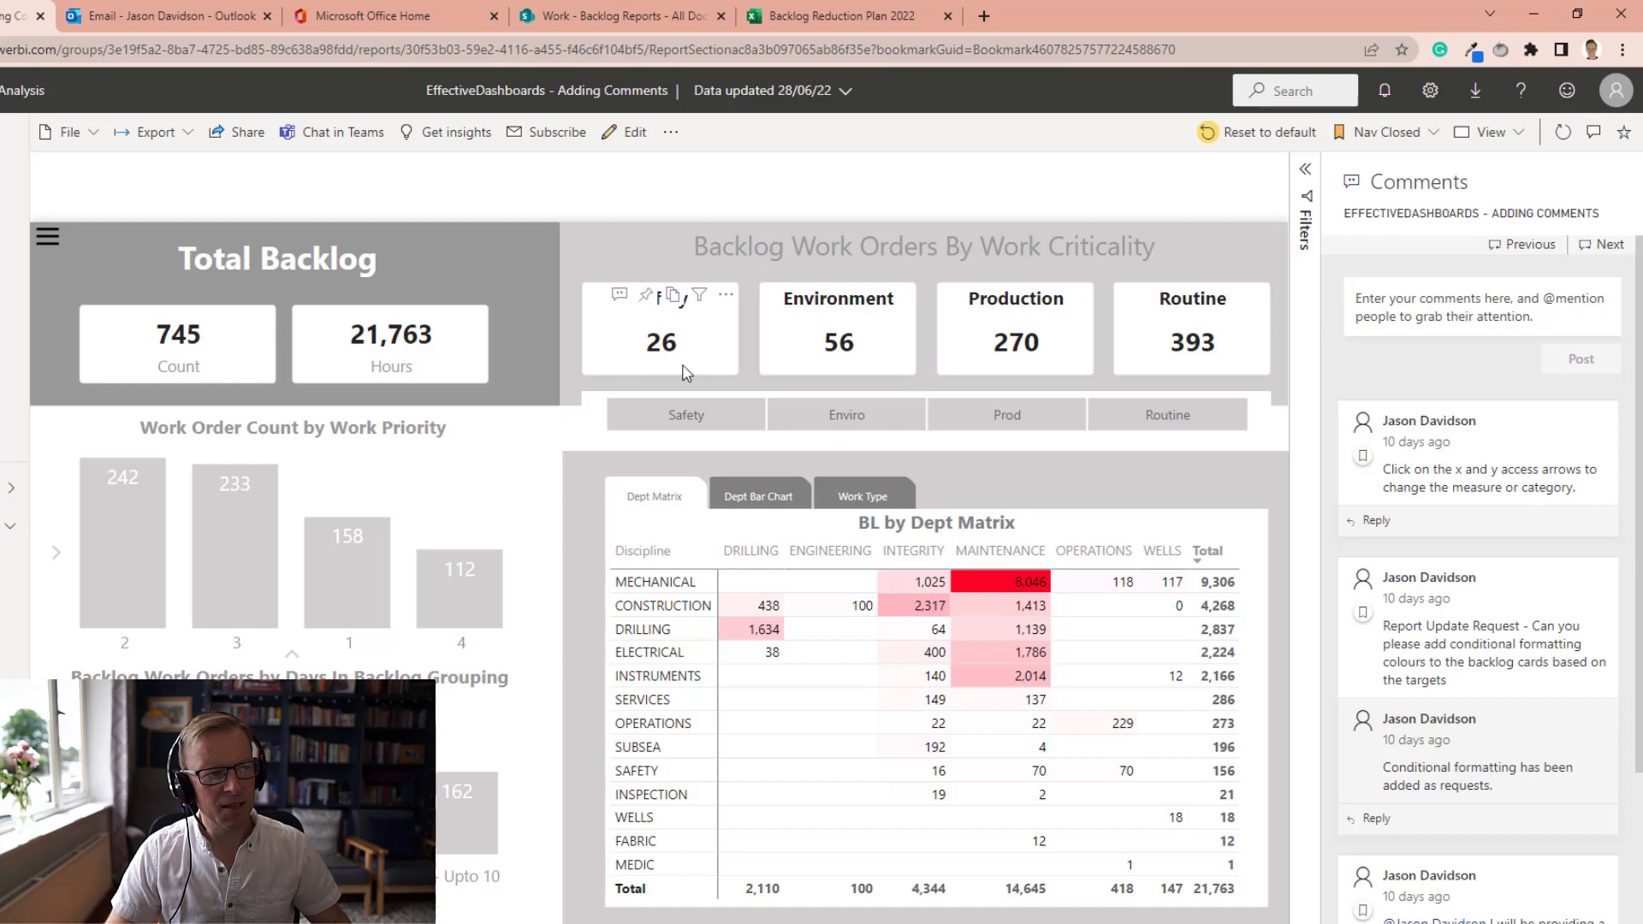
{"action": "mouse_move", "coordinate": [855, 370]}
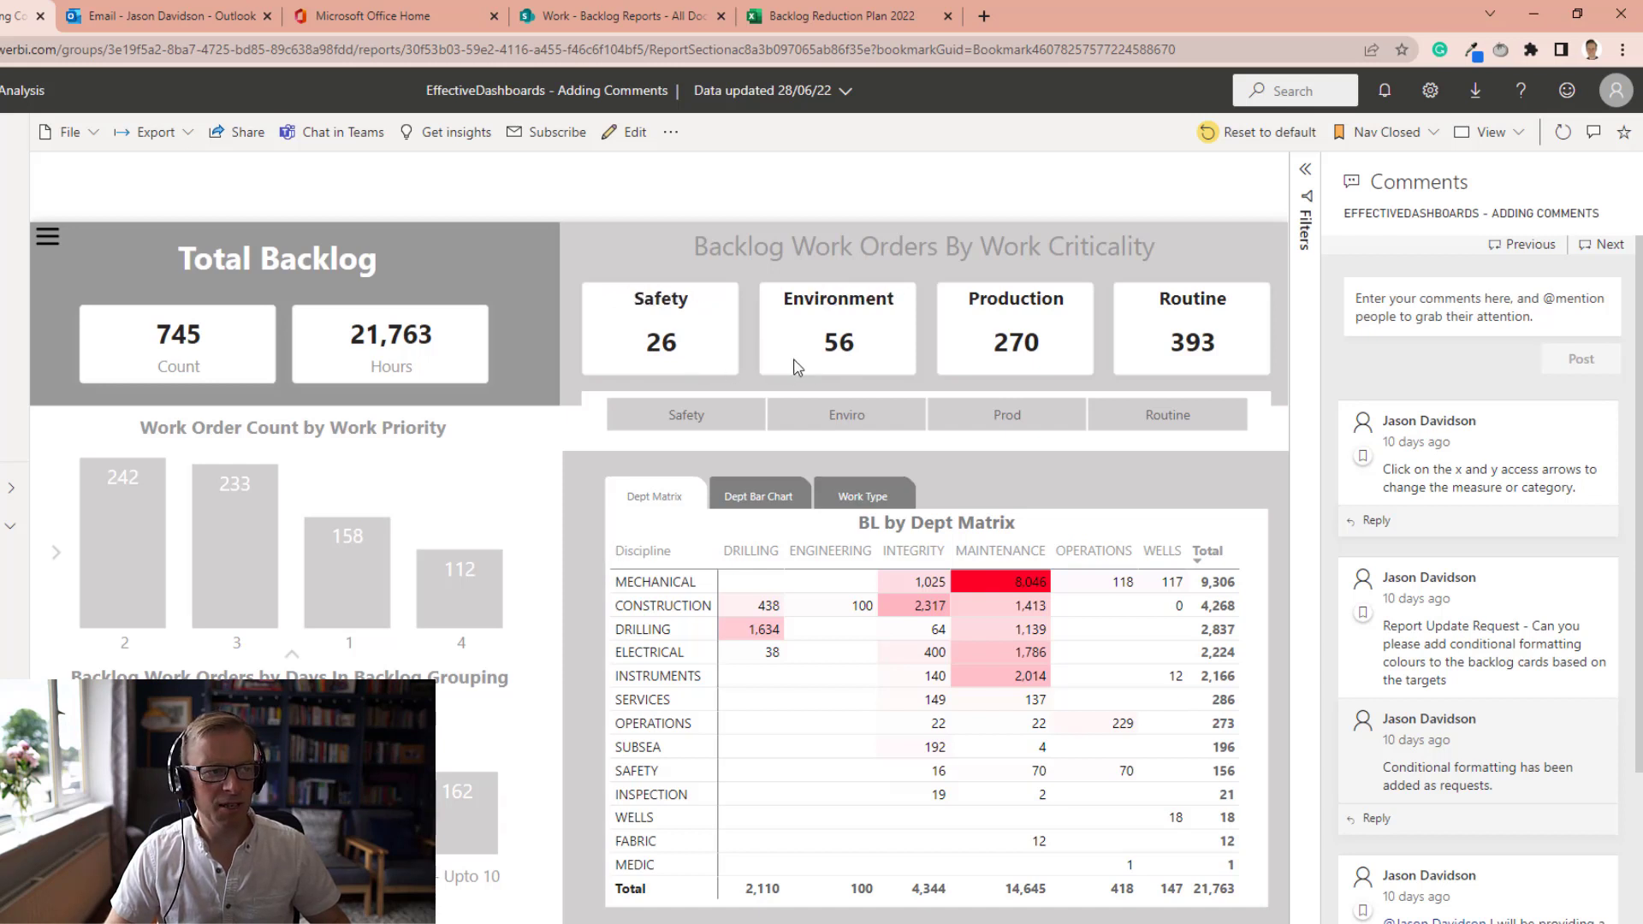
{"action": "left_click", "coordinate": [1410, 299]}
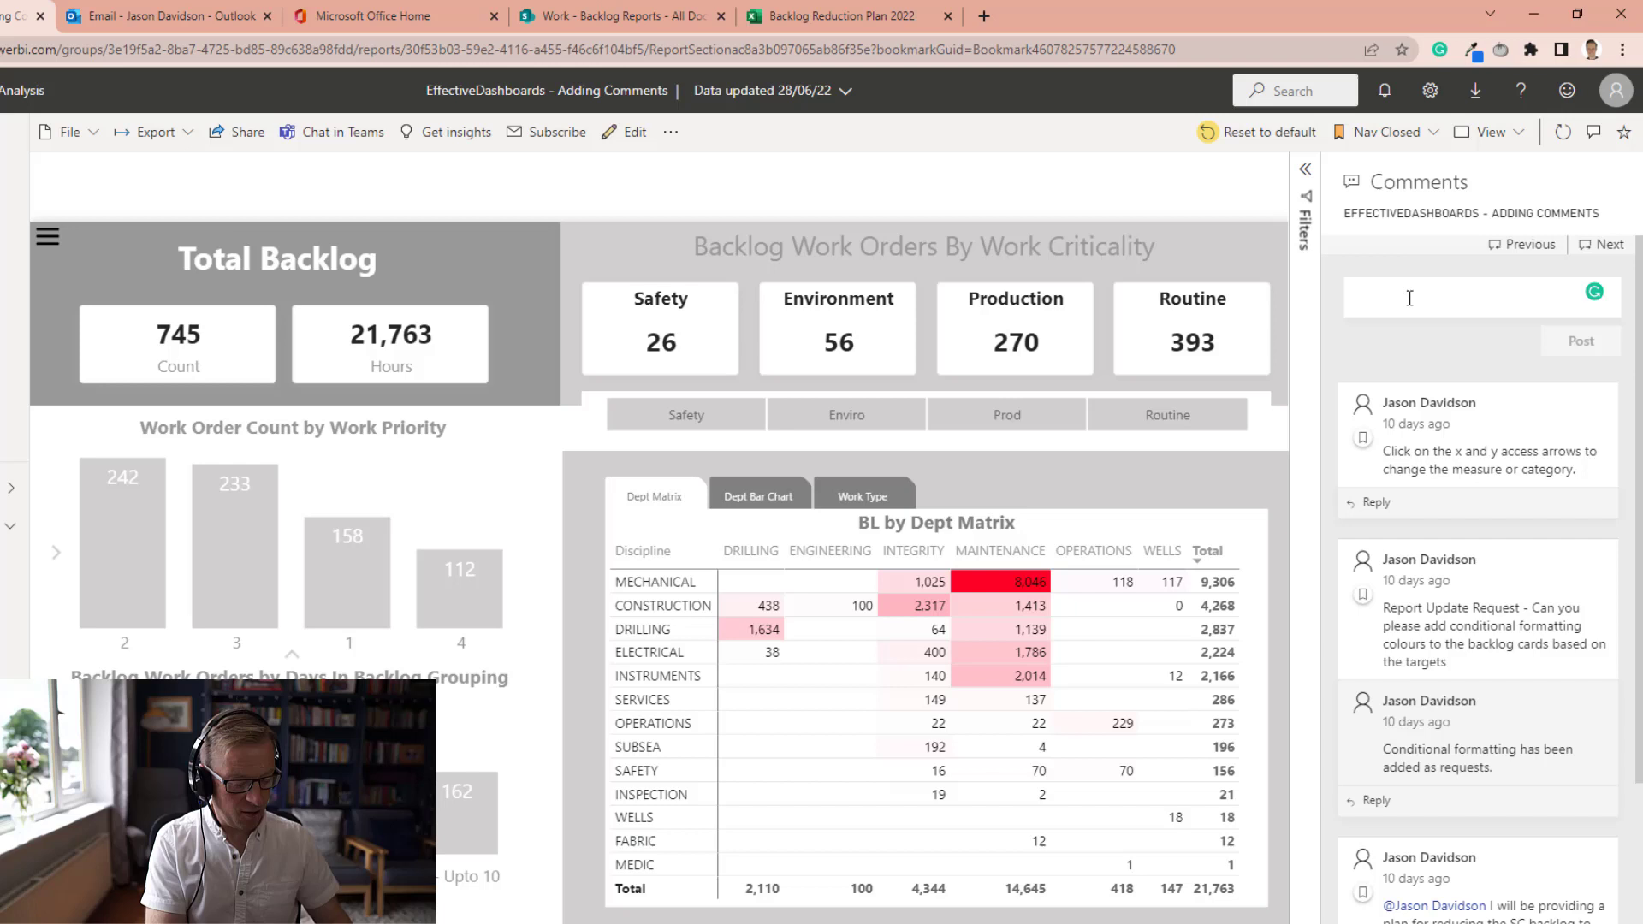
{"action": "type", "text": "Can you please create a plan to reduce the Safety and Environment backlog to zero by the end of this year. I'll support any resources required."}
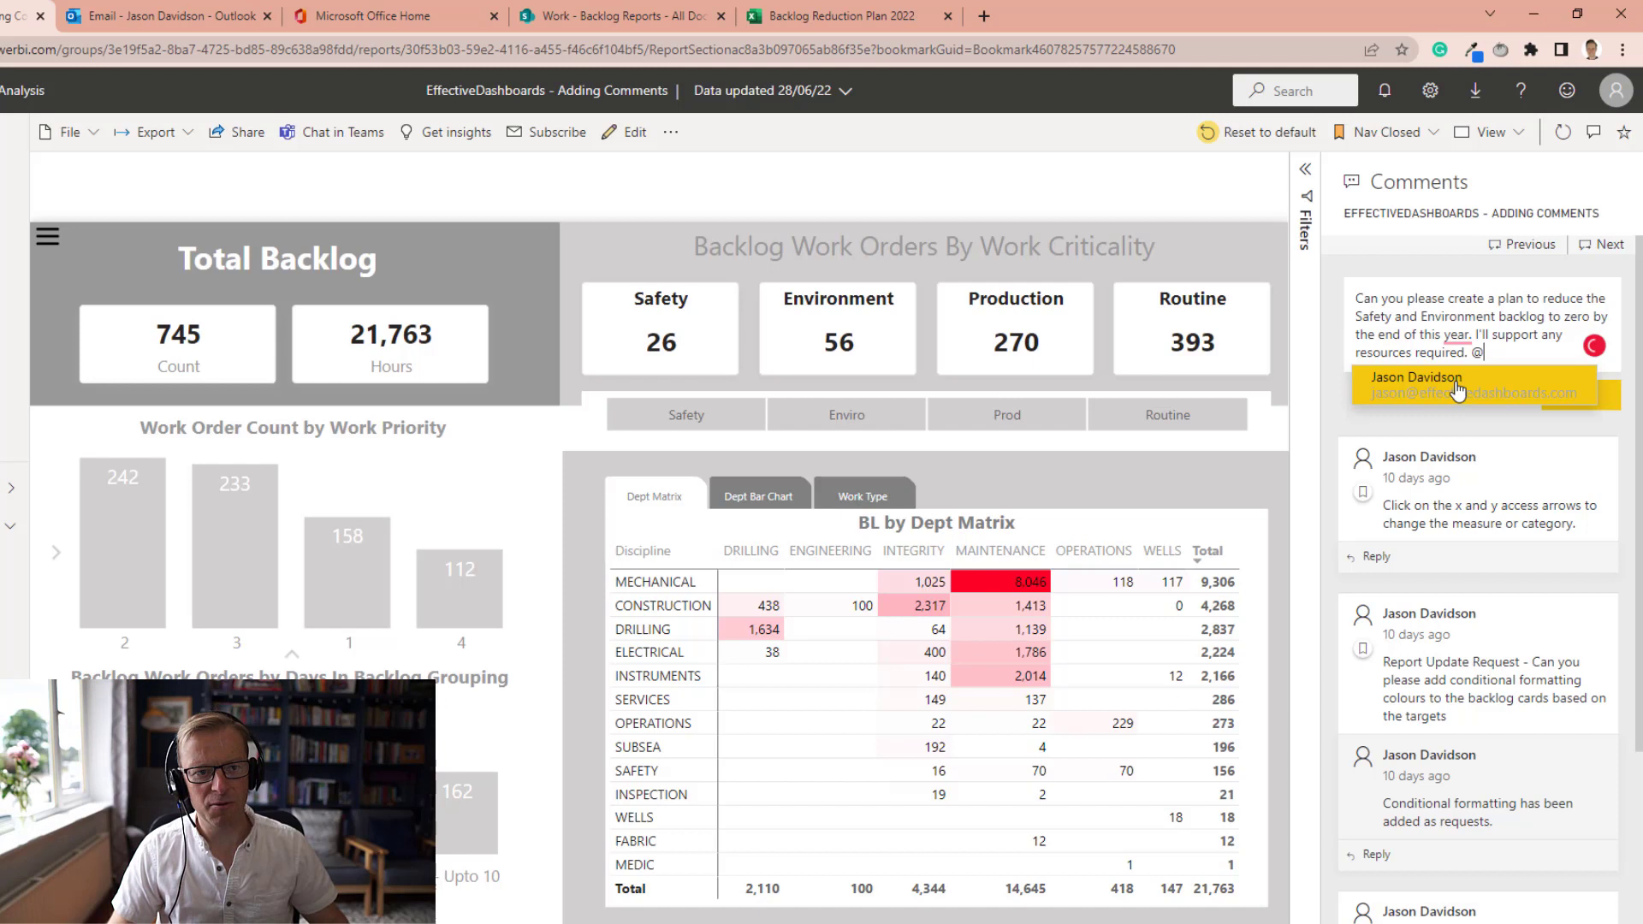
{"action": "left_click", "coordinate": [1438, 395]}
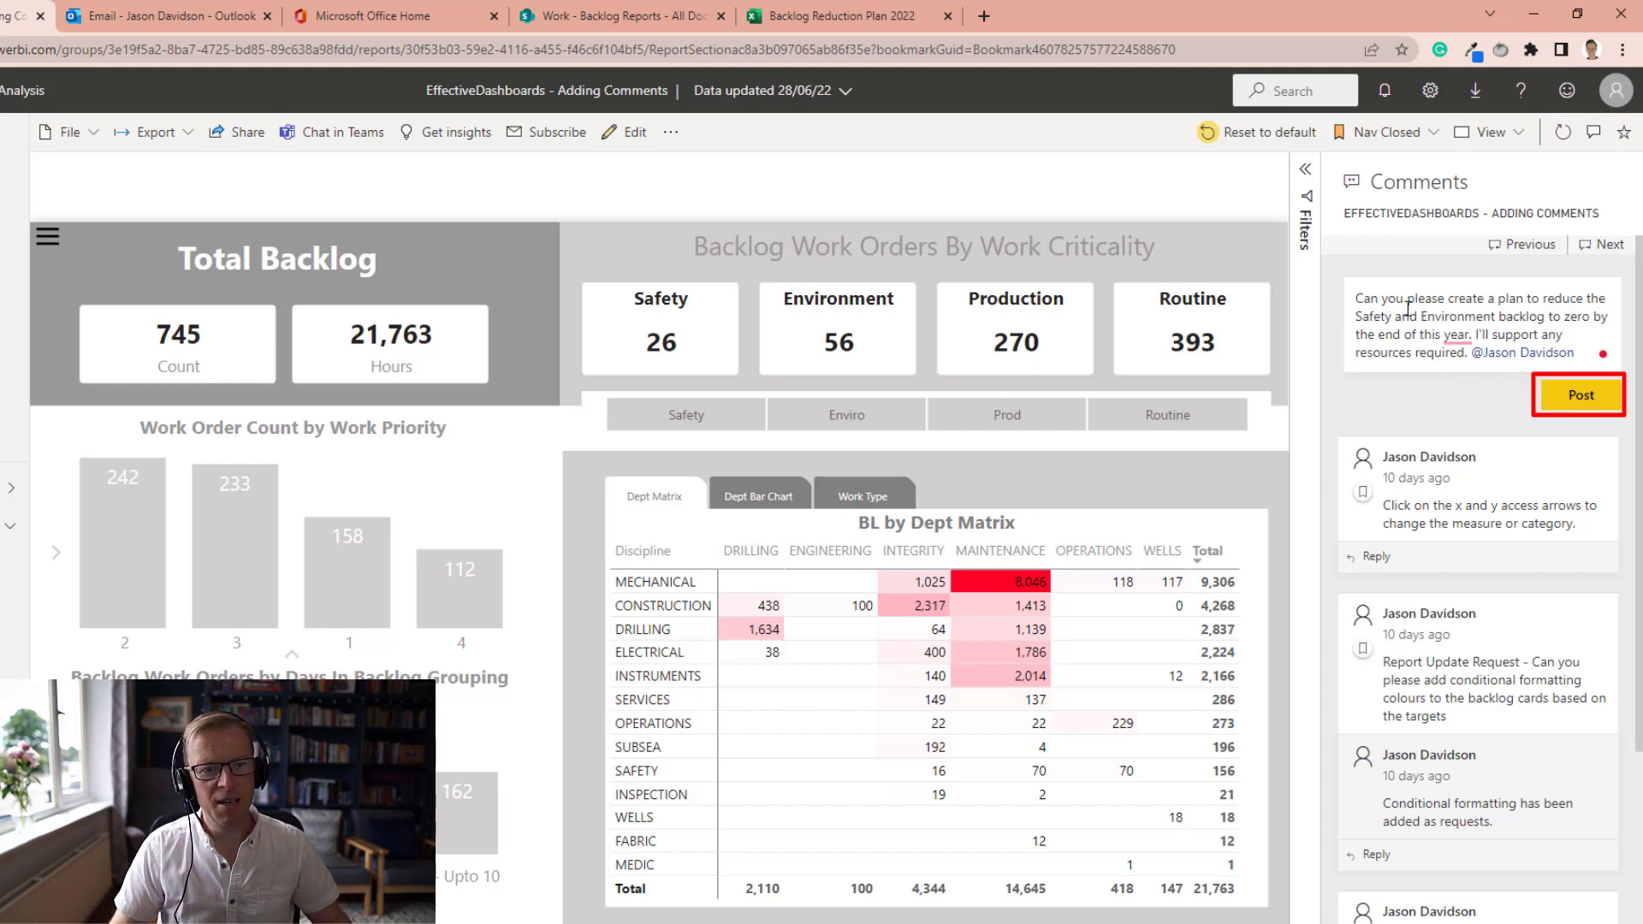
{"action": "left_click", "coordinate": [1577, 400]}
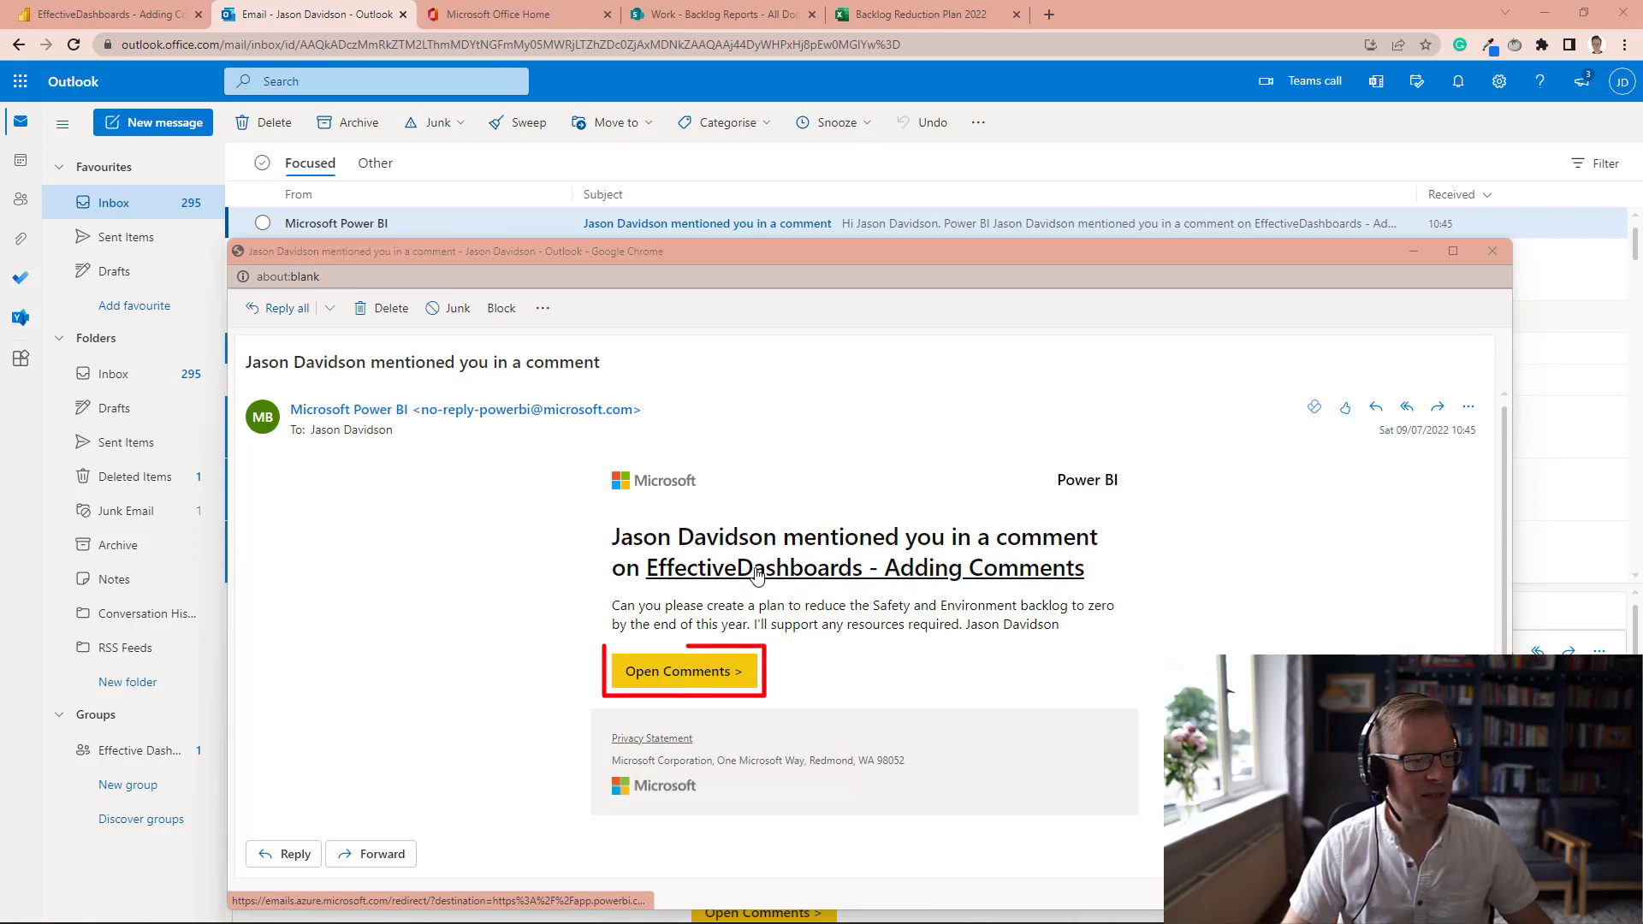
Follow the mention email's Open Comments link to the EffectiveDashboards - Adding Comments report.
{"action": "left_click", "coordinate": [709, 672]}
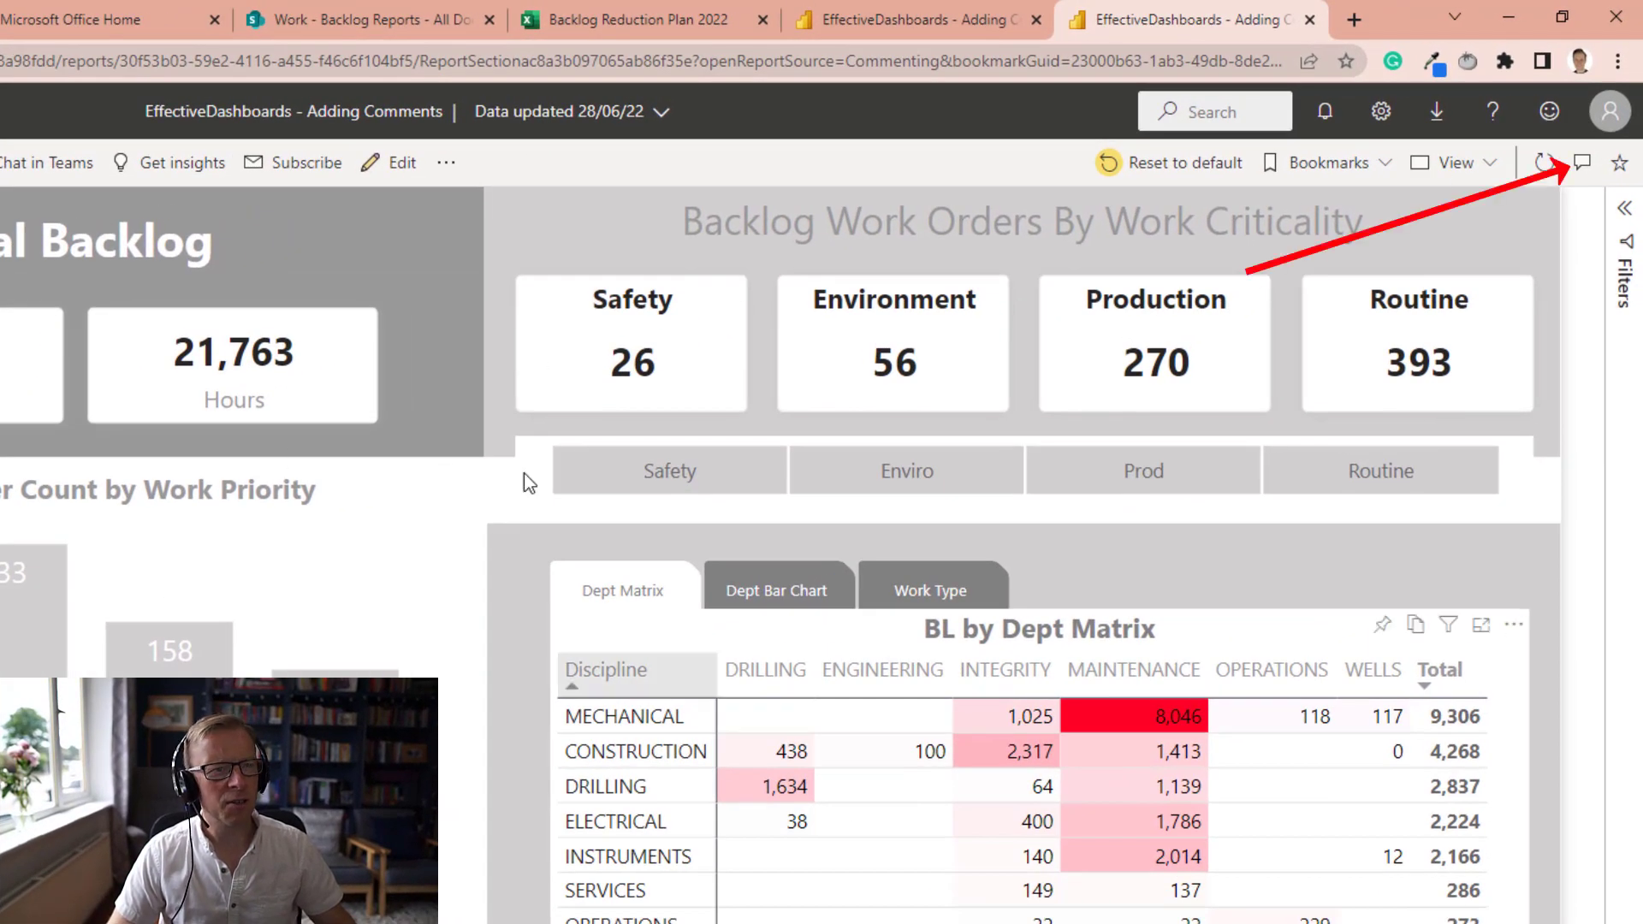
Open the Comments pane to see the backlog-plan request listed first.
{"action": "left_click", "coordinate": [1580, 166]}
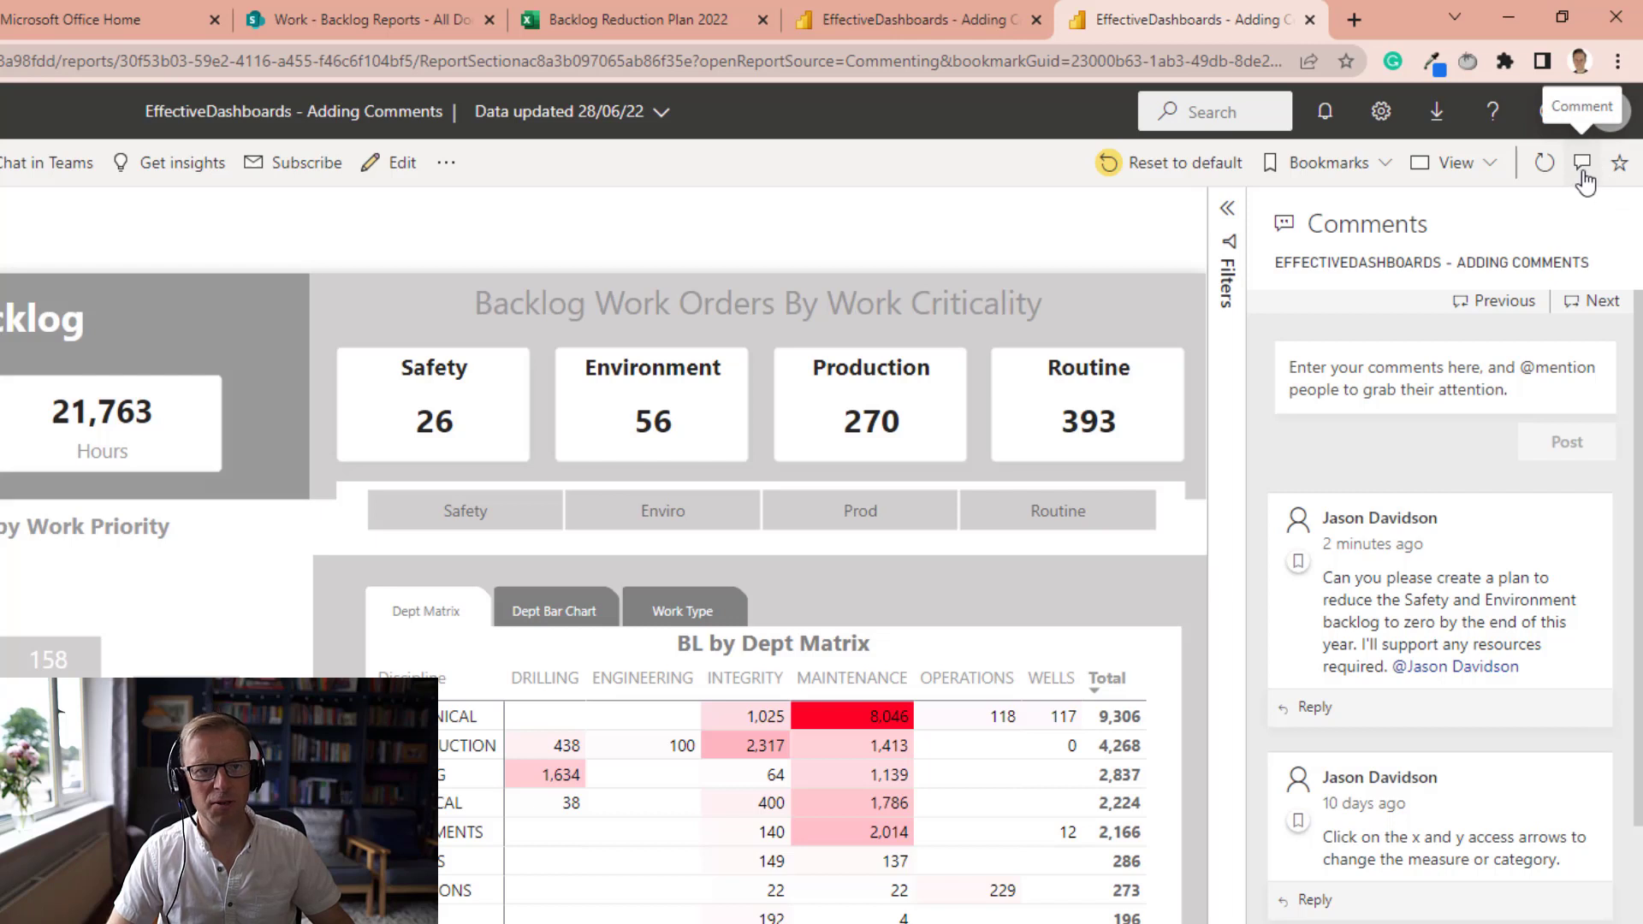
Reply to the backlog-plan comment that Backlog Reduction Plan 2022 was created and added to Teams.
{"action": "left_click", "coordinate": [1314, 707]}
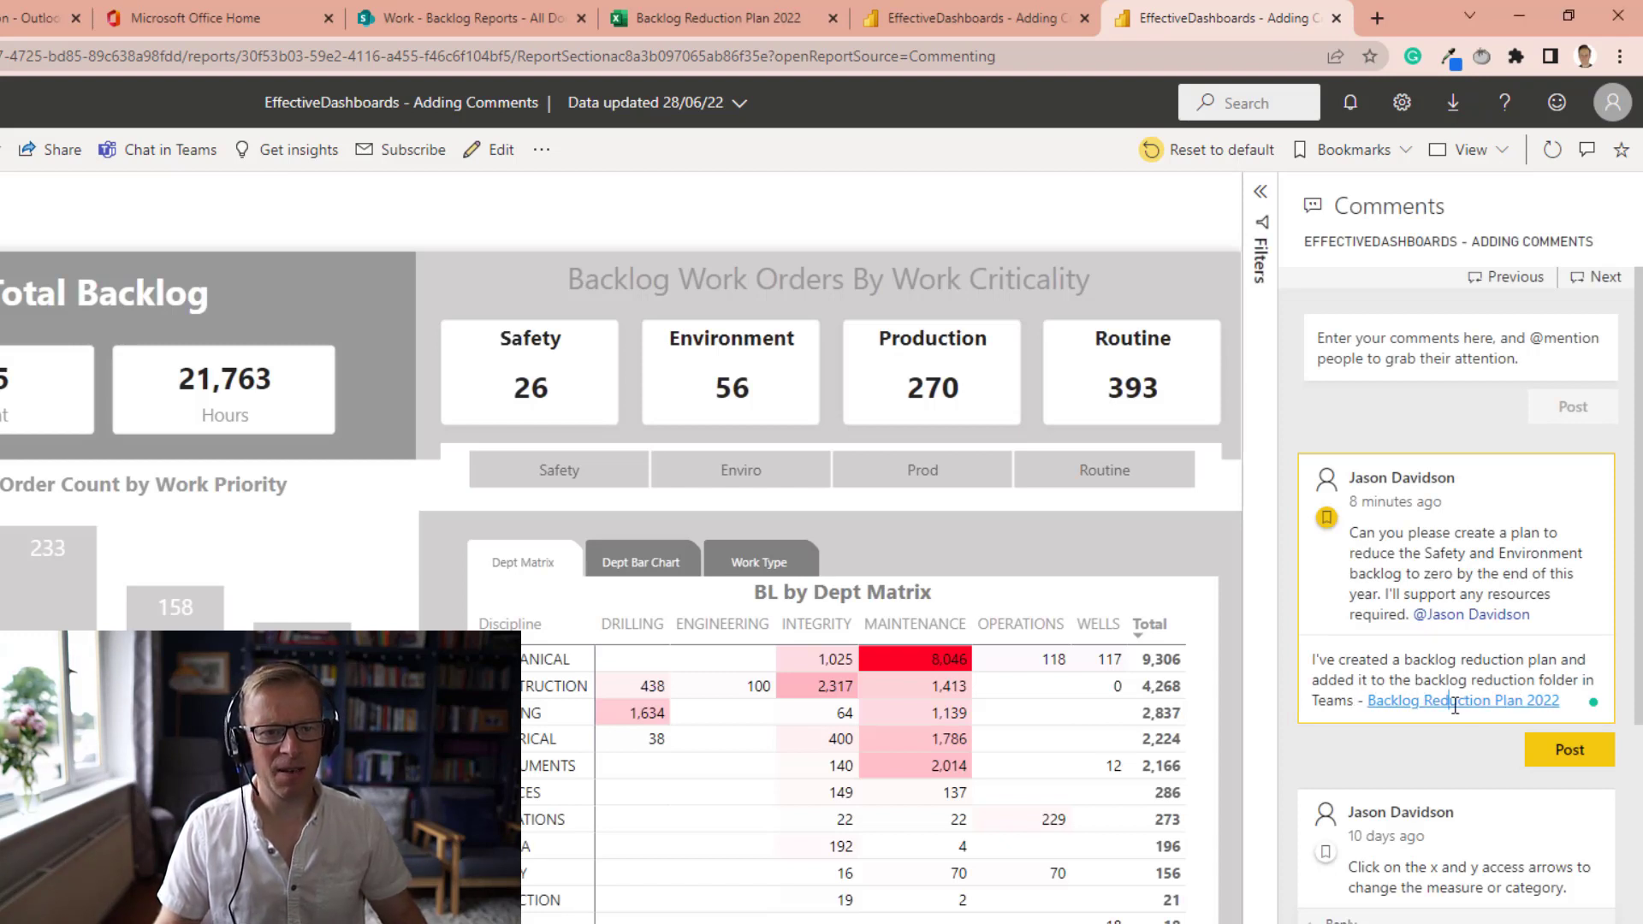
{"action": "left_click", "coordinate": [1589, 750]}
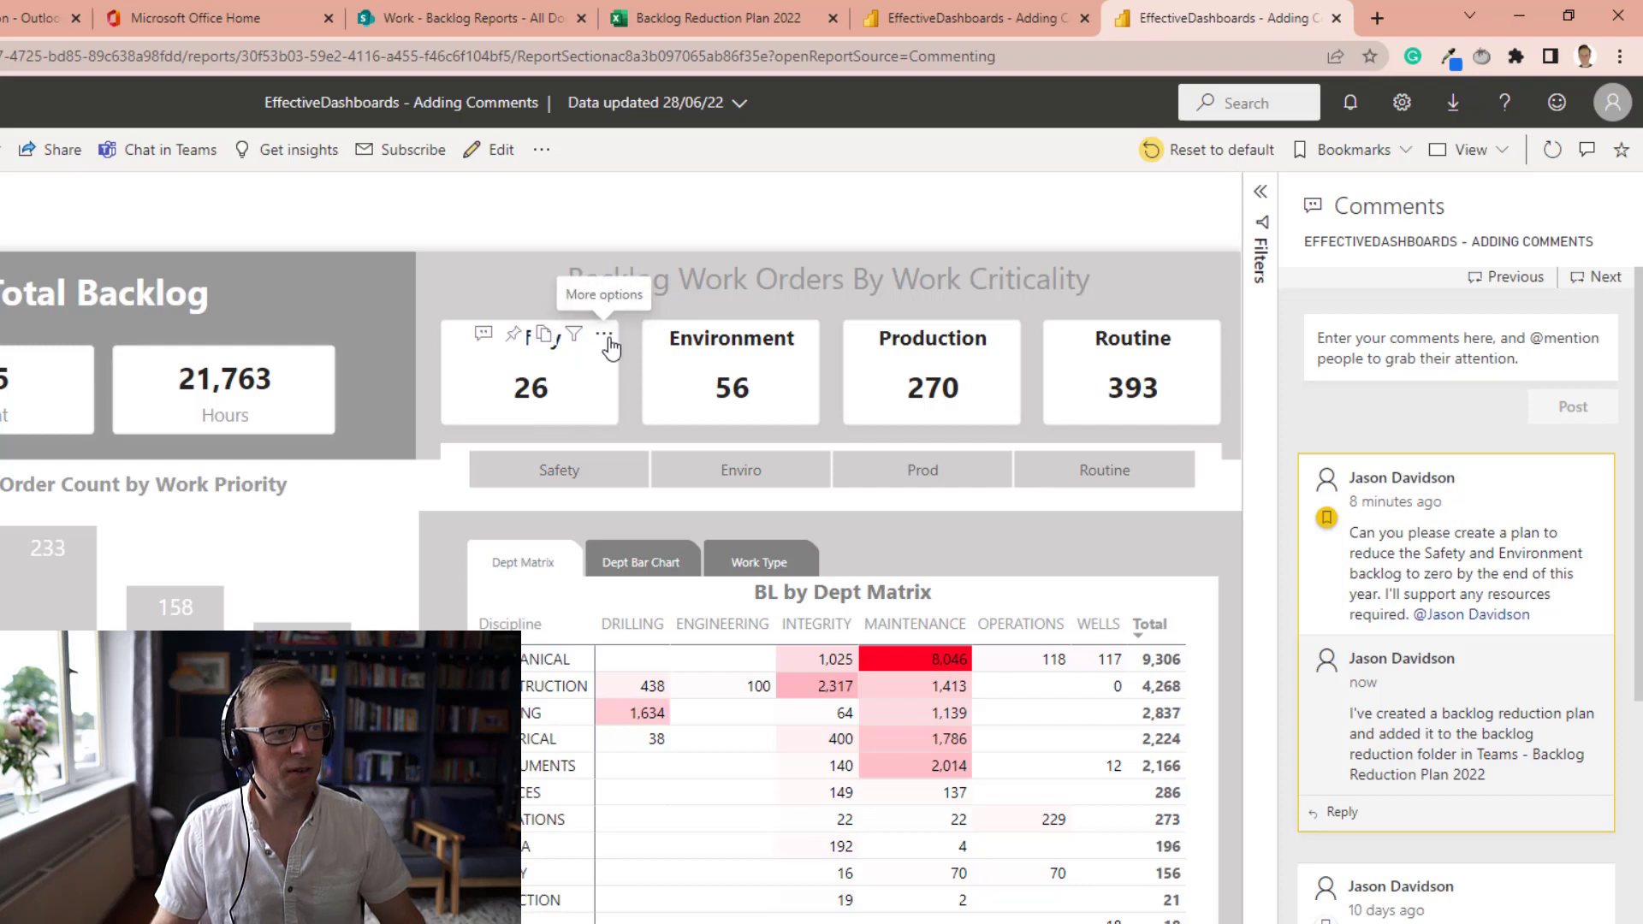
Comment on the Environment card (56) that its backlog must reach zero by end of 2022.
{"action": "left_click", "coordinate": [804, 335]}
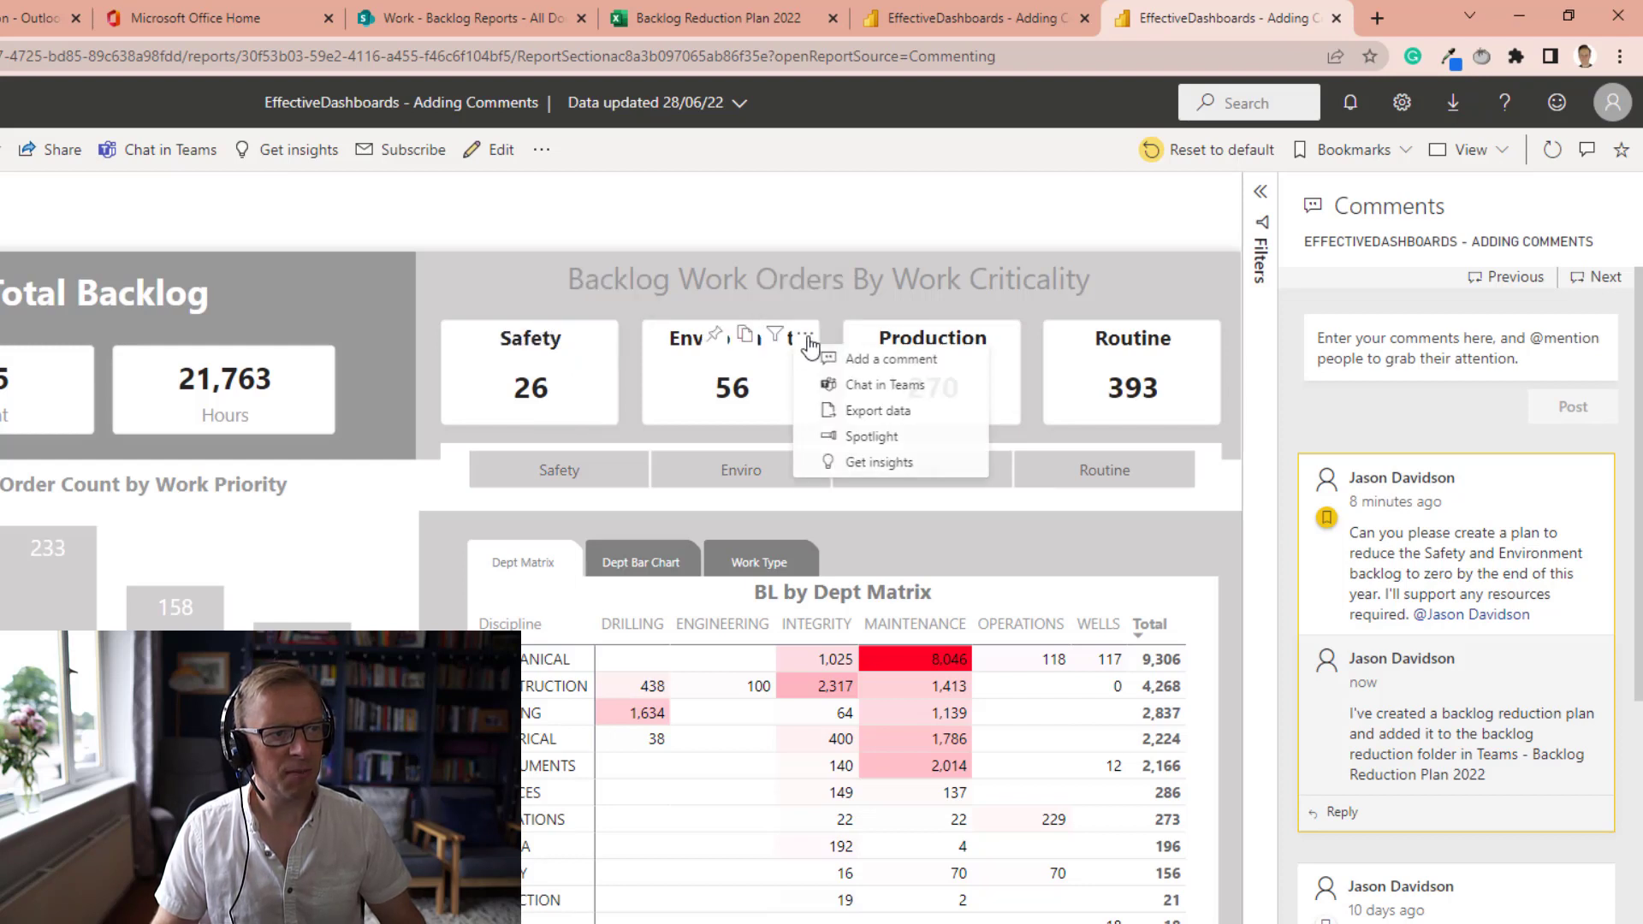
{"action": "left_click", "coordinate": [863, 366]}
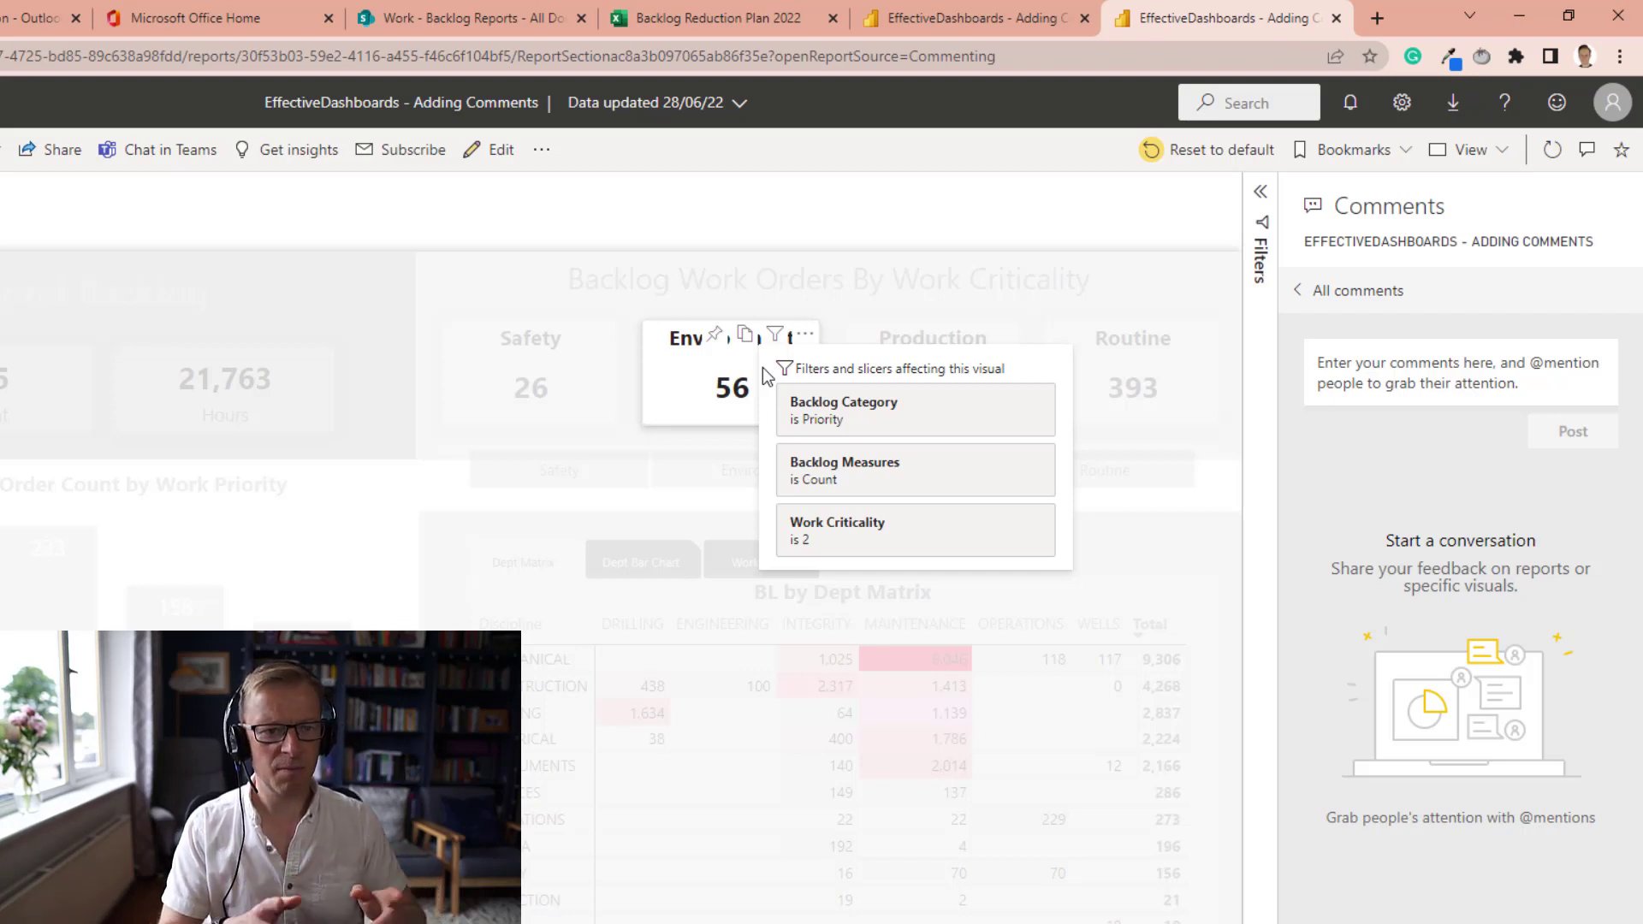
{"action": "left_click", "coordinate": [1455, 362]}
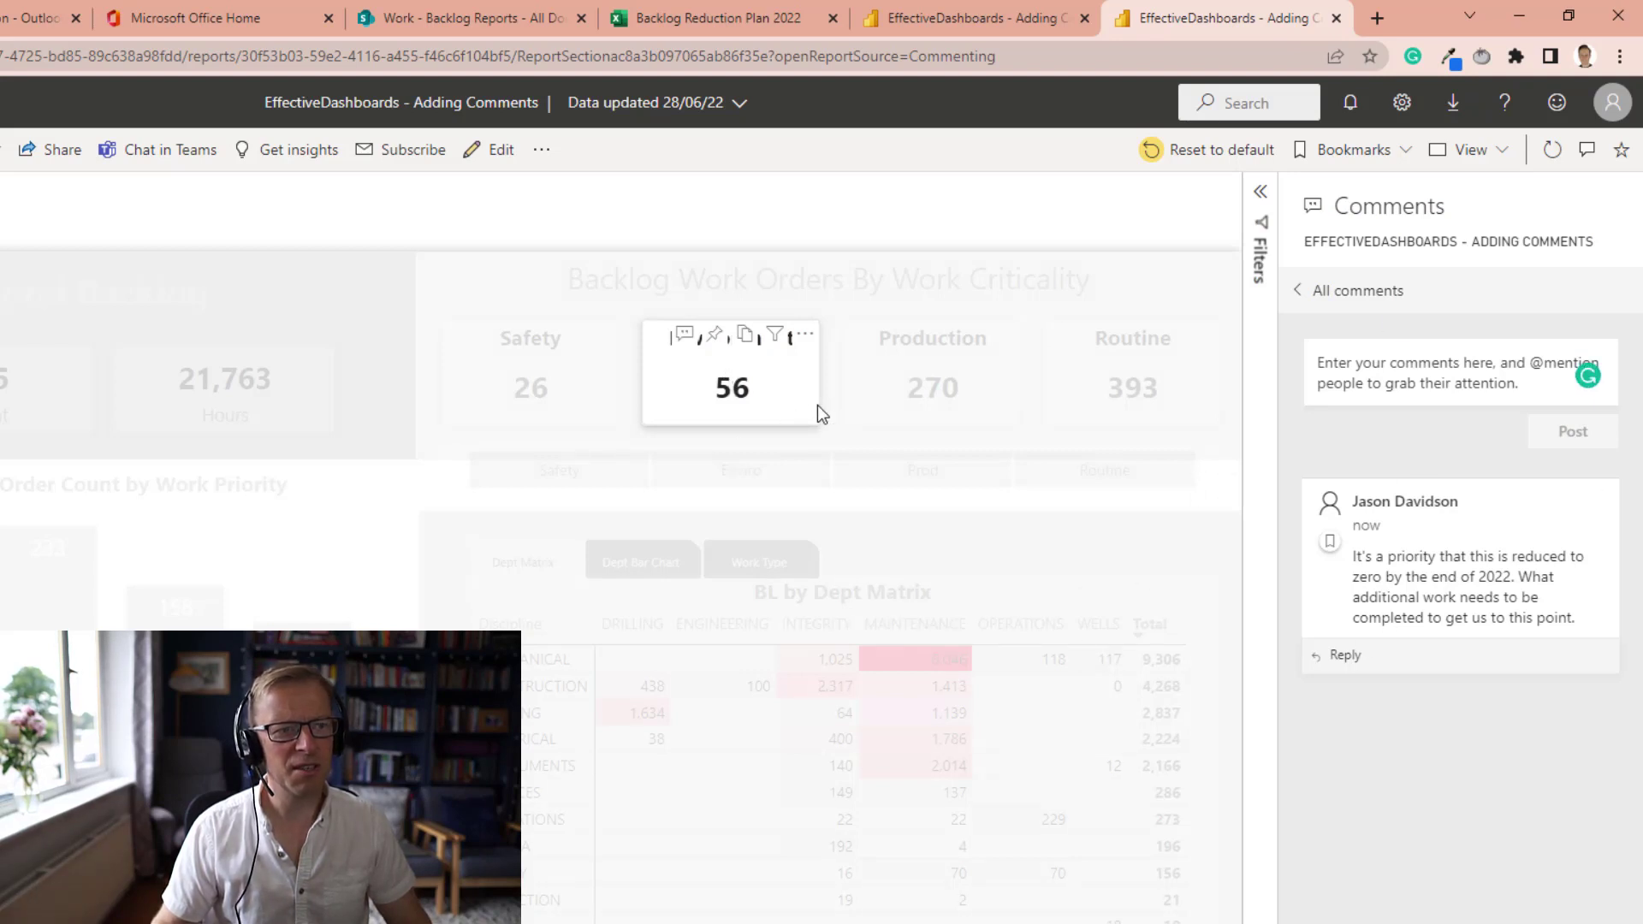
Return to all page comments and scroll through the list, ending back at the top.
{"action": "left_click", "coordinate": [1351, 295]}
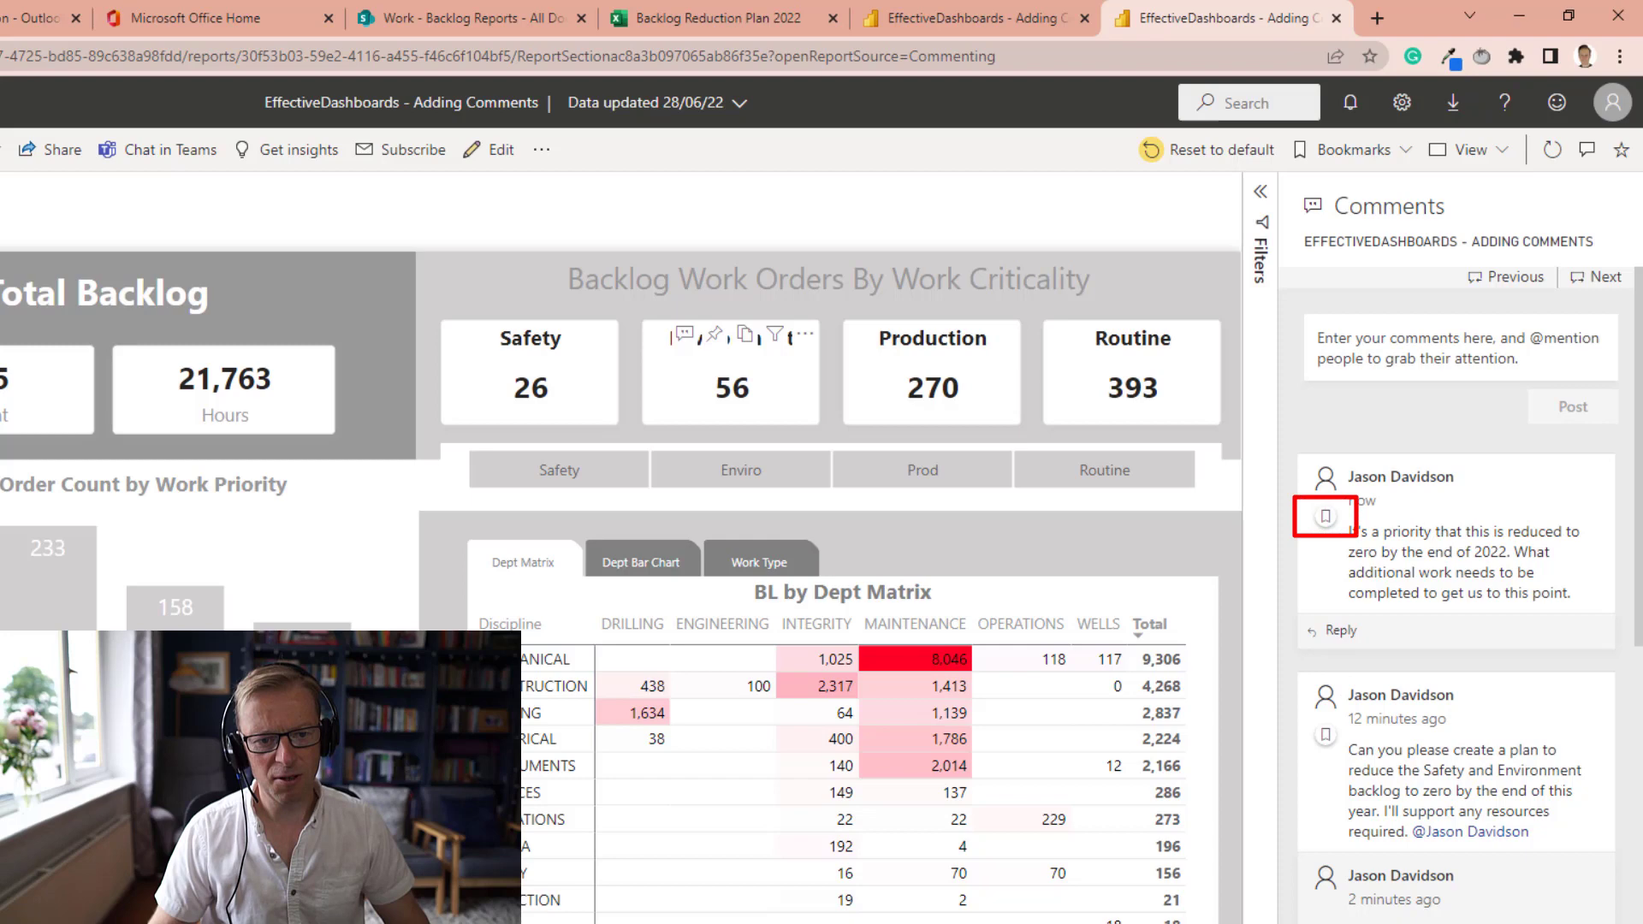
{"action": "scroll", "coordinate": [1421, 844], "scroll_direction": "down", "scroll_amount": 10}
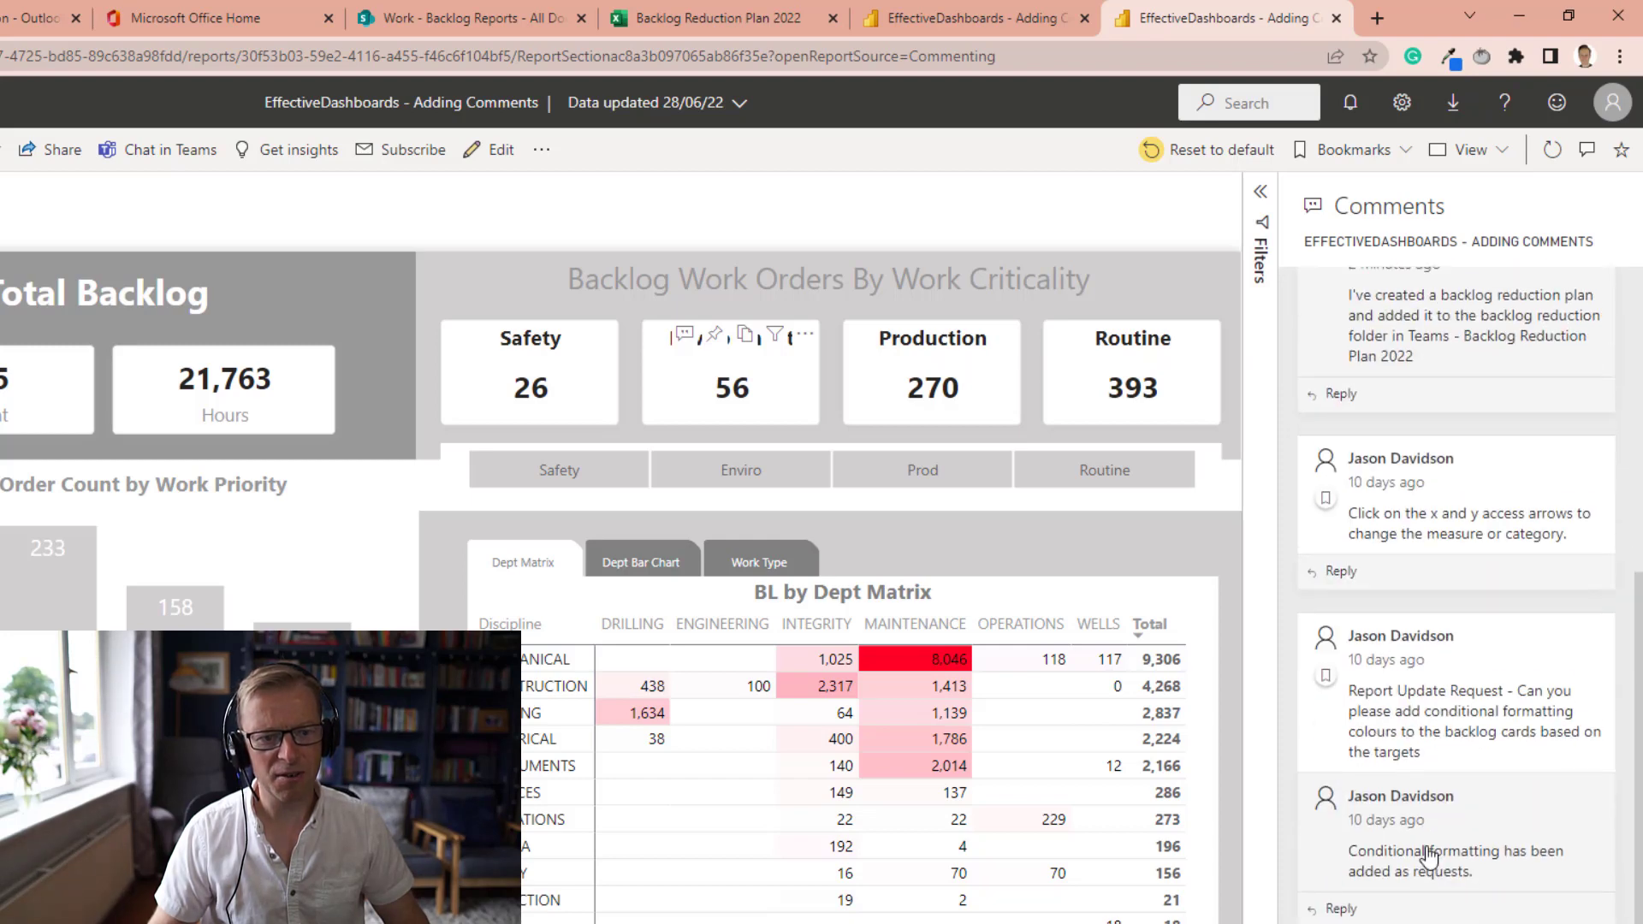
{"action": "scroll", "coordinate": [1429, 736], "scroll_direction": "down", "scroll_amount": 3}
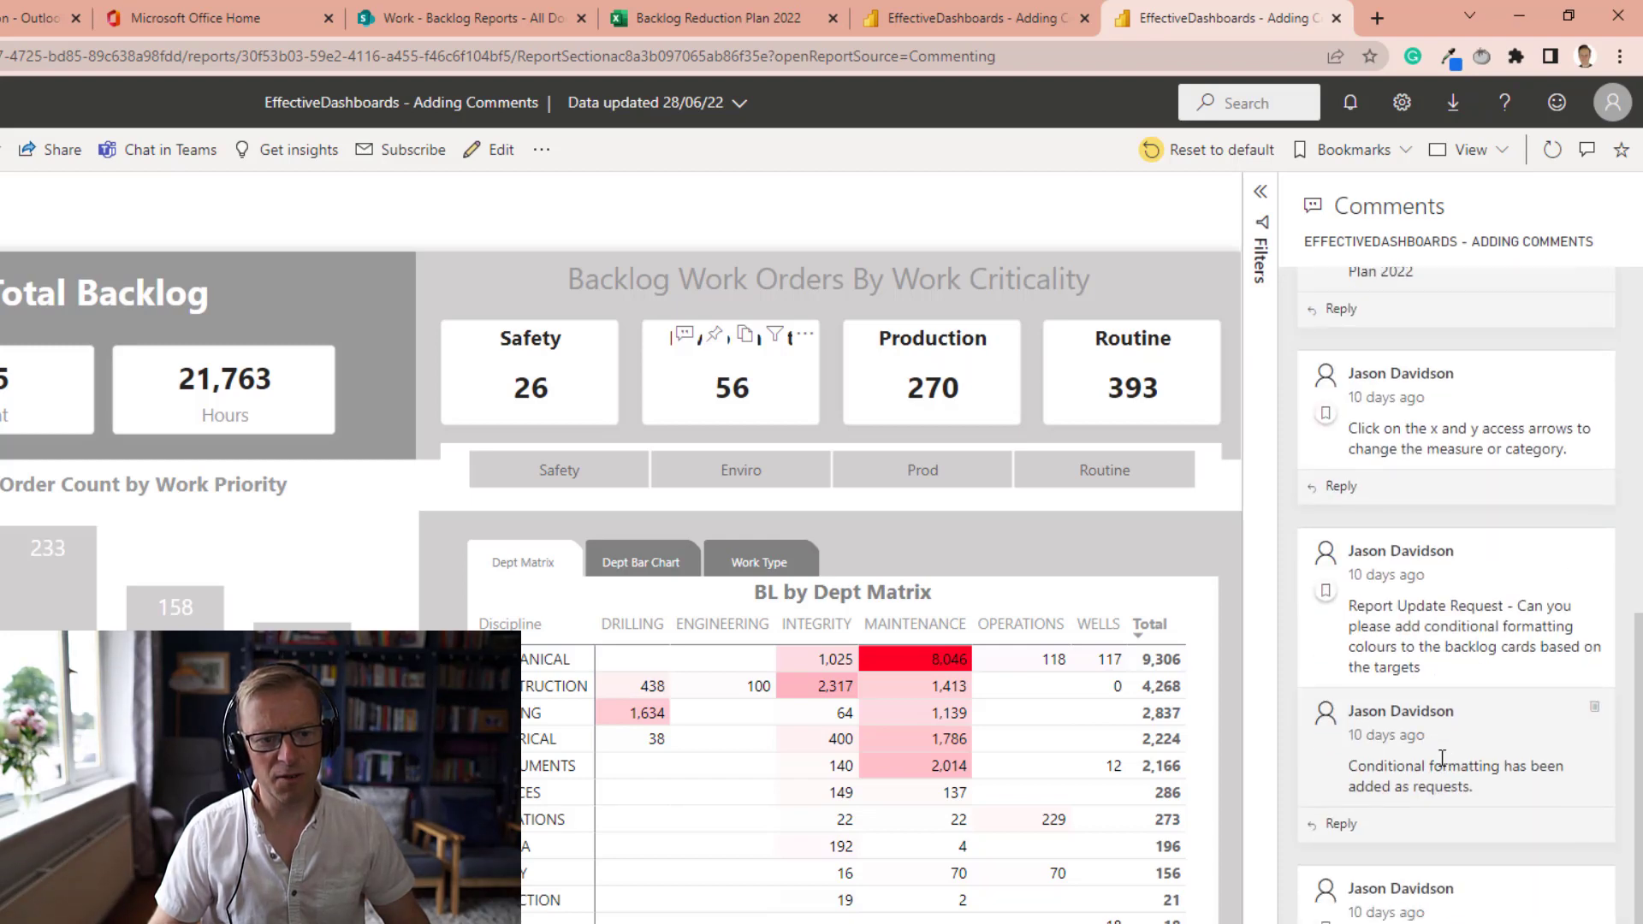
{"action": "scroll", "coordinate": [1506, 647], "scroll_direction": "up", "scroll_amount": 10}
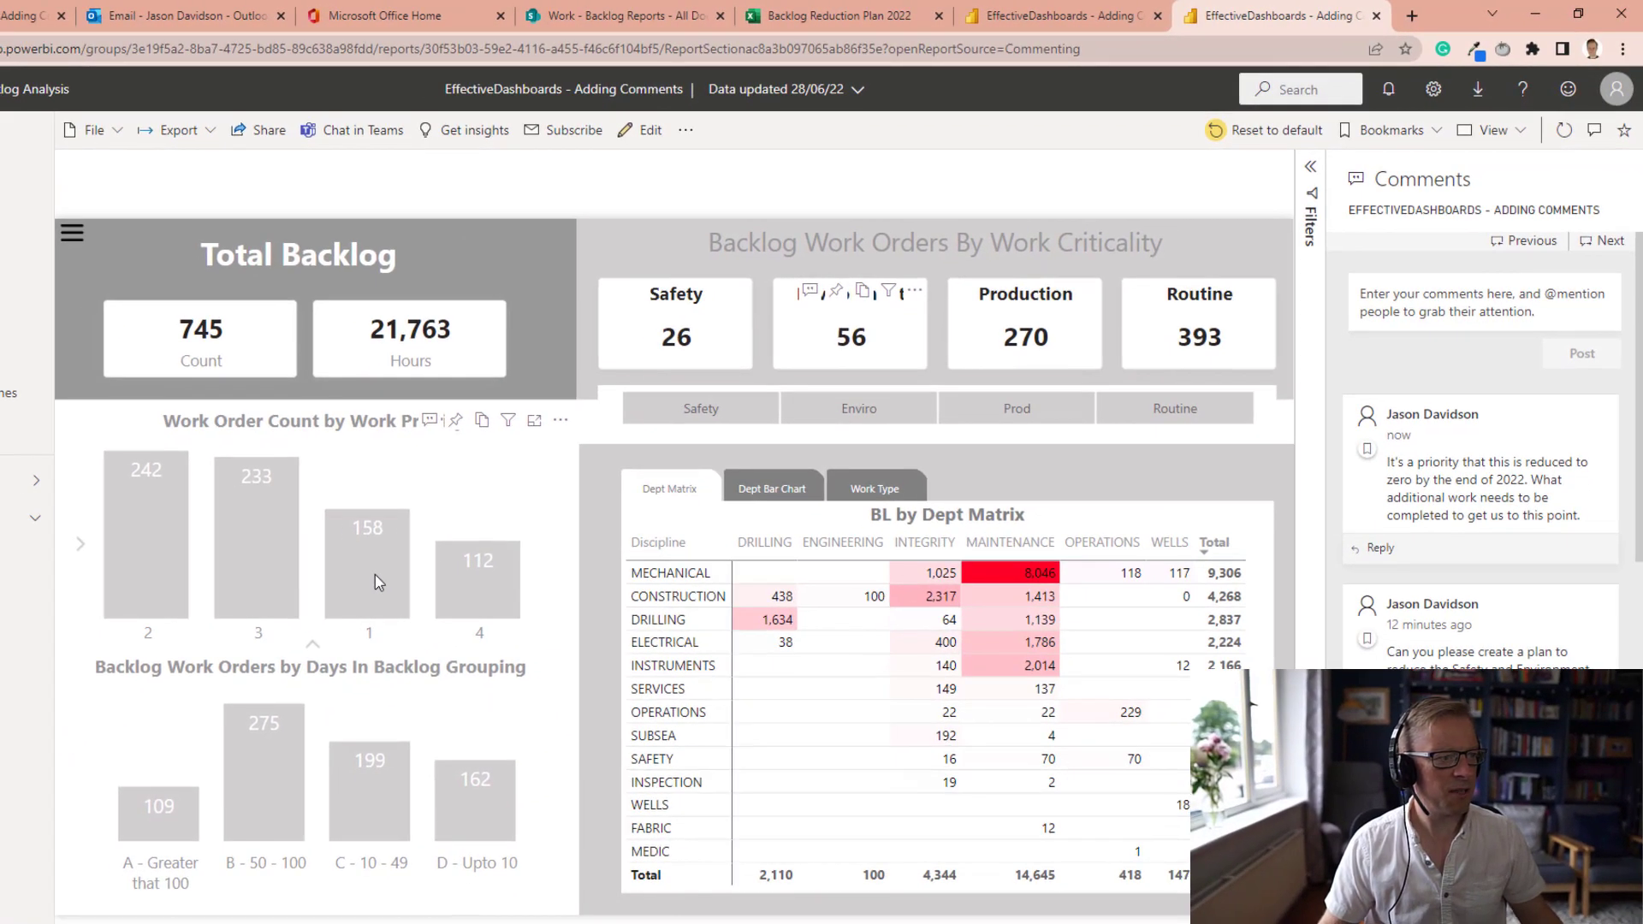
Filter to priority 1, the over-100 and 50–100 day backlog groups, and Safety.
{"action": "left_click", "coordinate": [375, 573]}
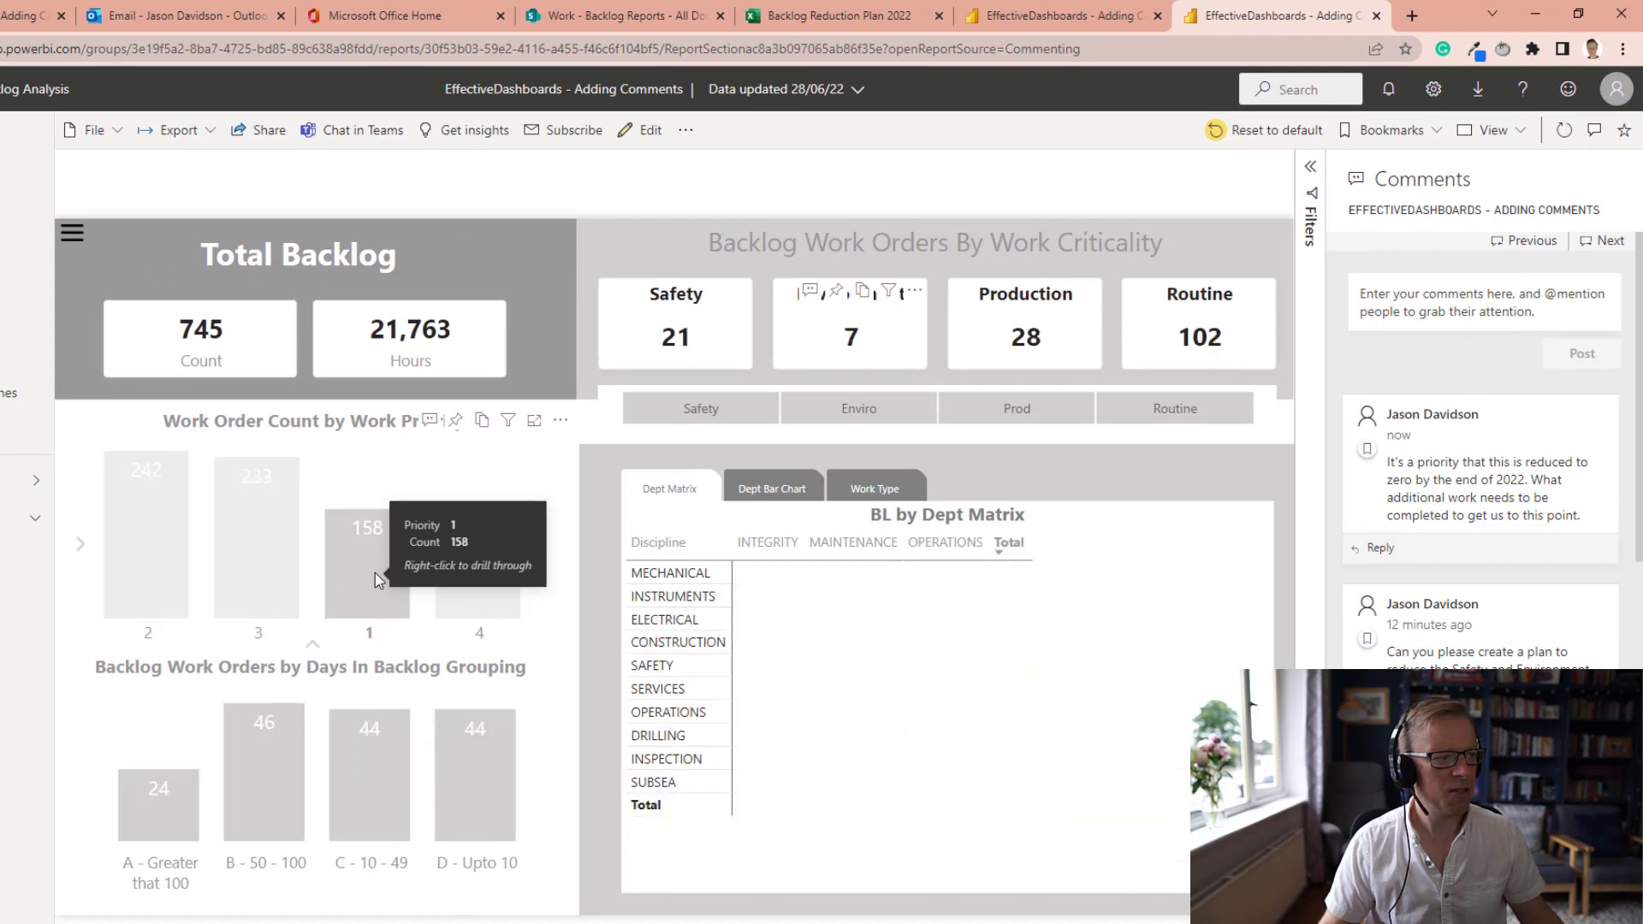
{"action": "left_click", "coordinate": [479, 817]}
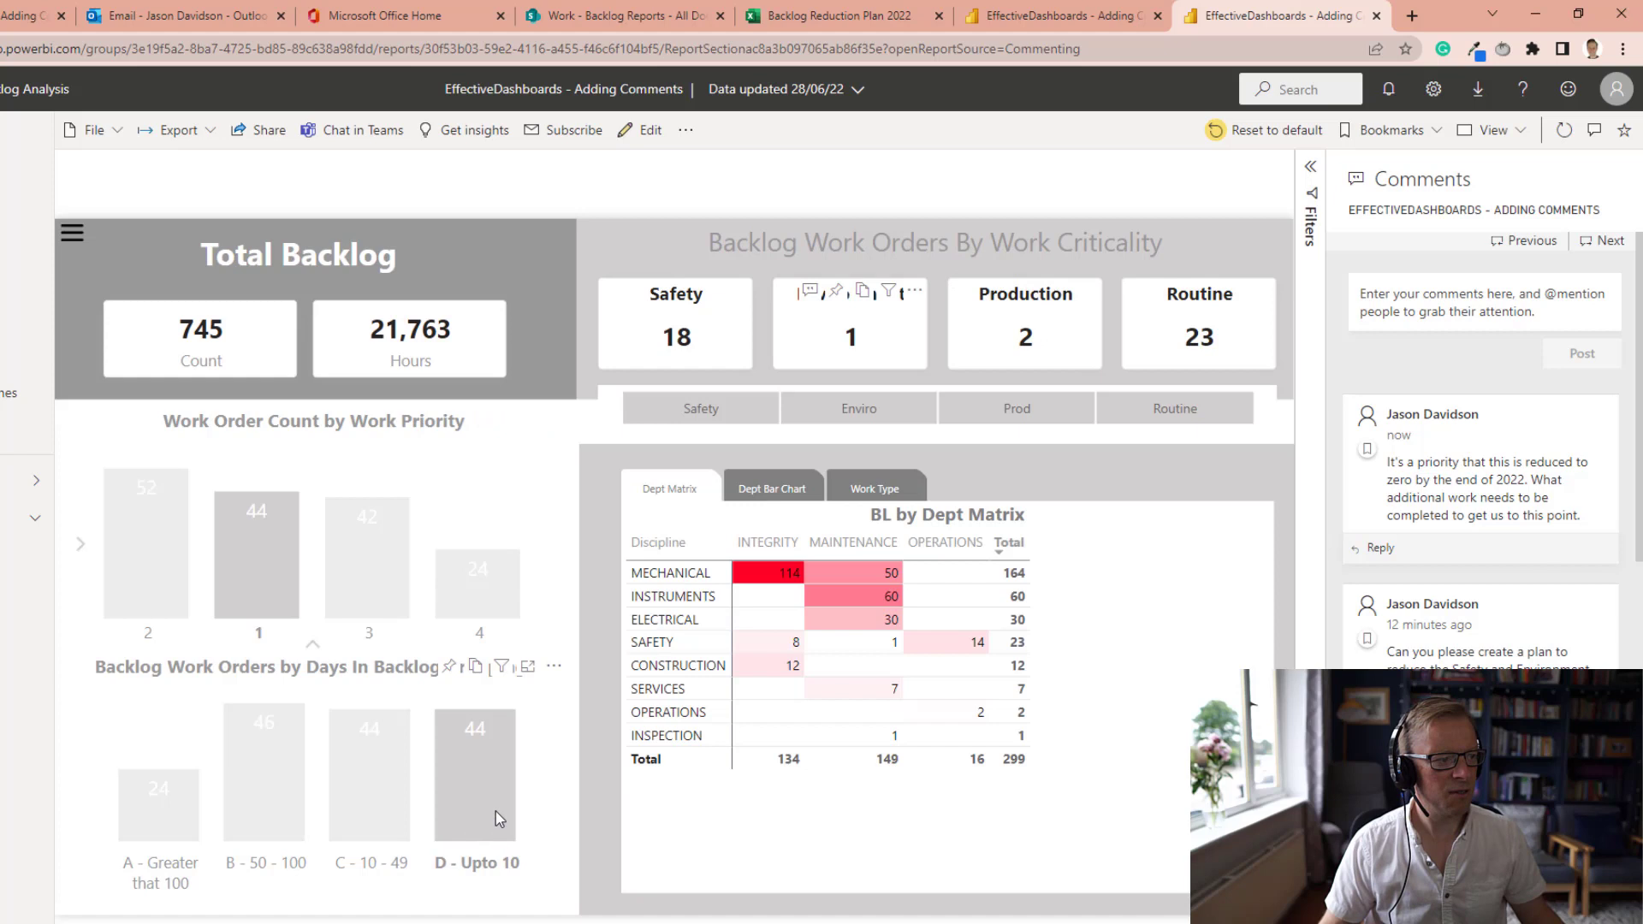
{"action": "left_click", "coordinate": [500, 818]}
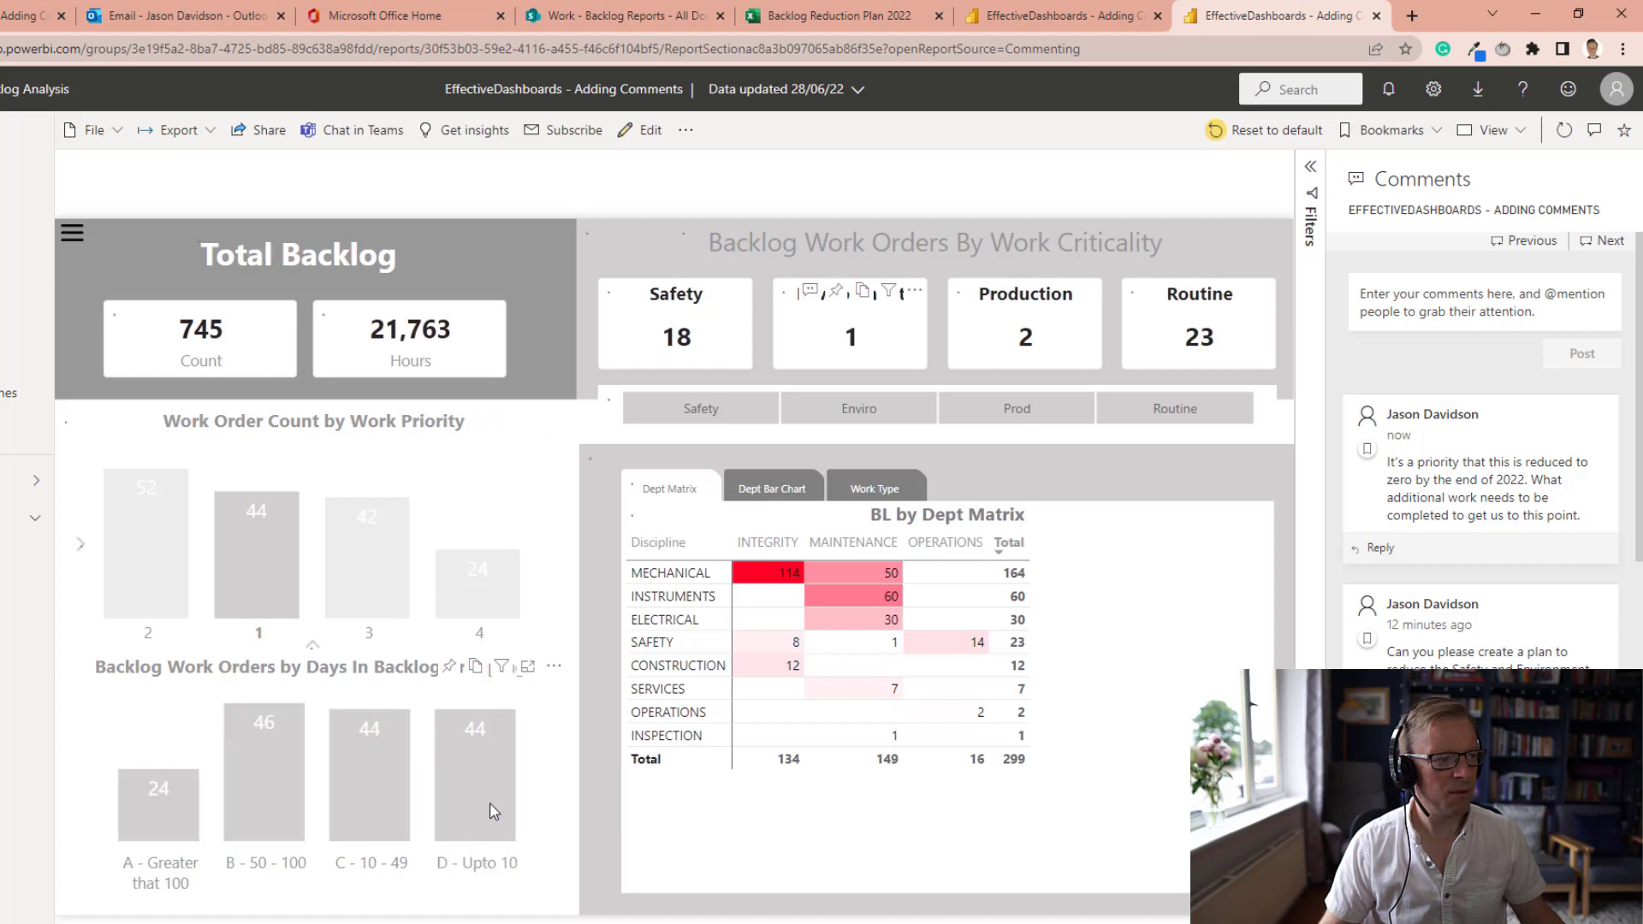
{"action": "left_click", "coordinate": [173, 823]}
{"action": "left_click", "coordinate": [272, 794], "text": "ctrl"}
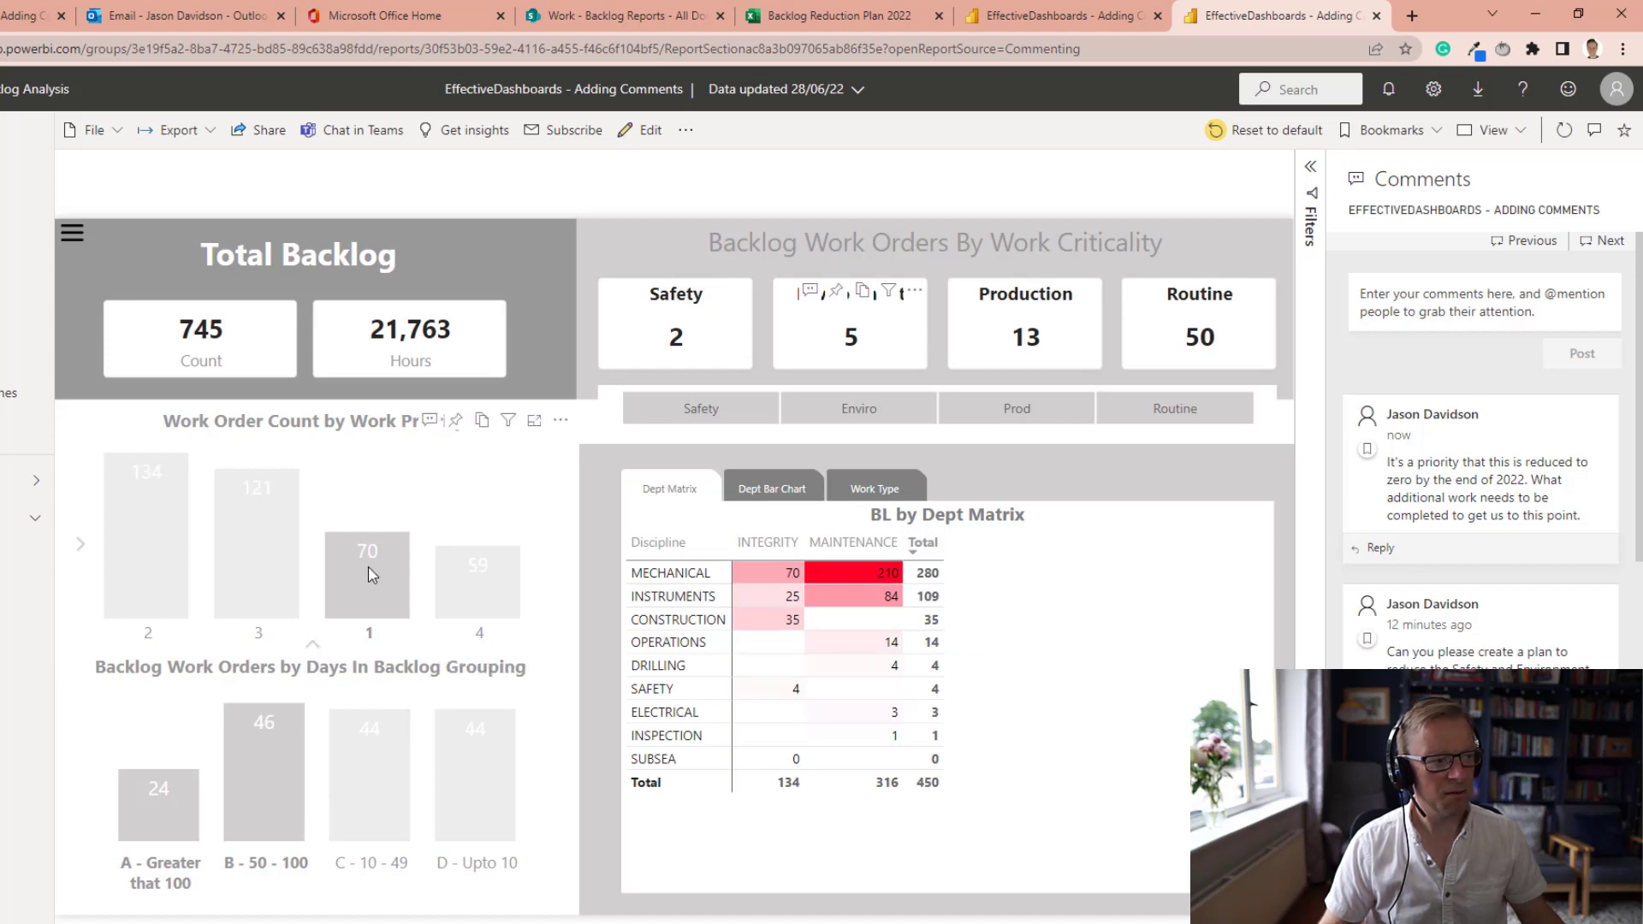
{"action": "mouse_move", "coordinate": [161, 812]}
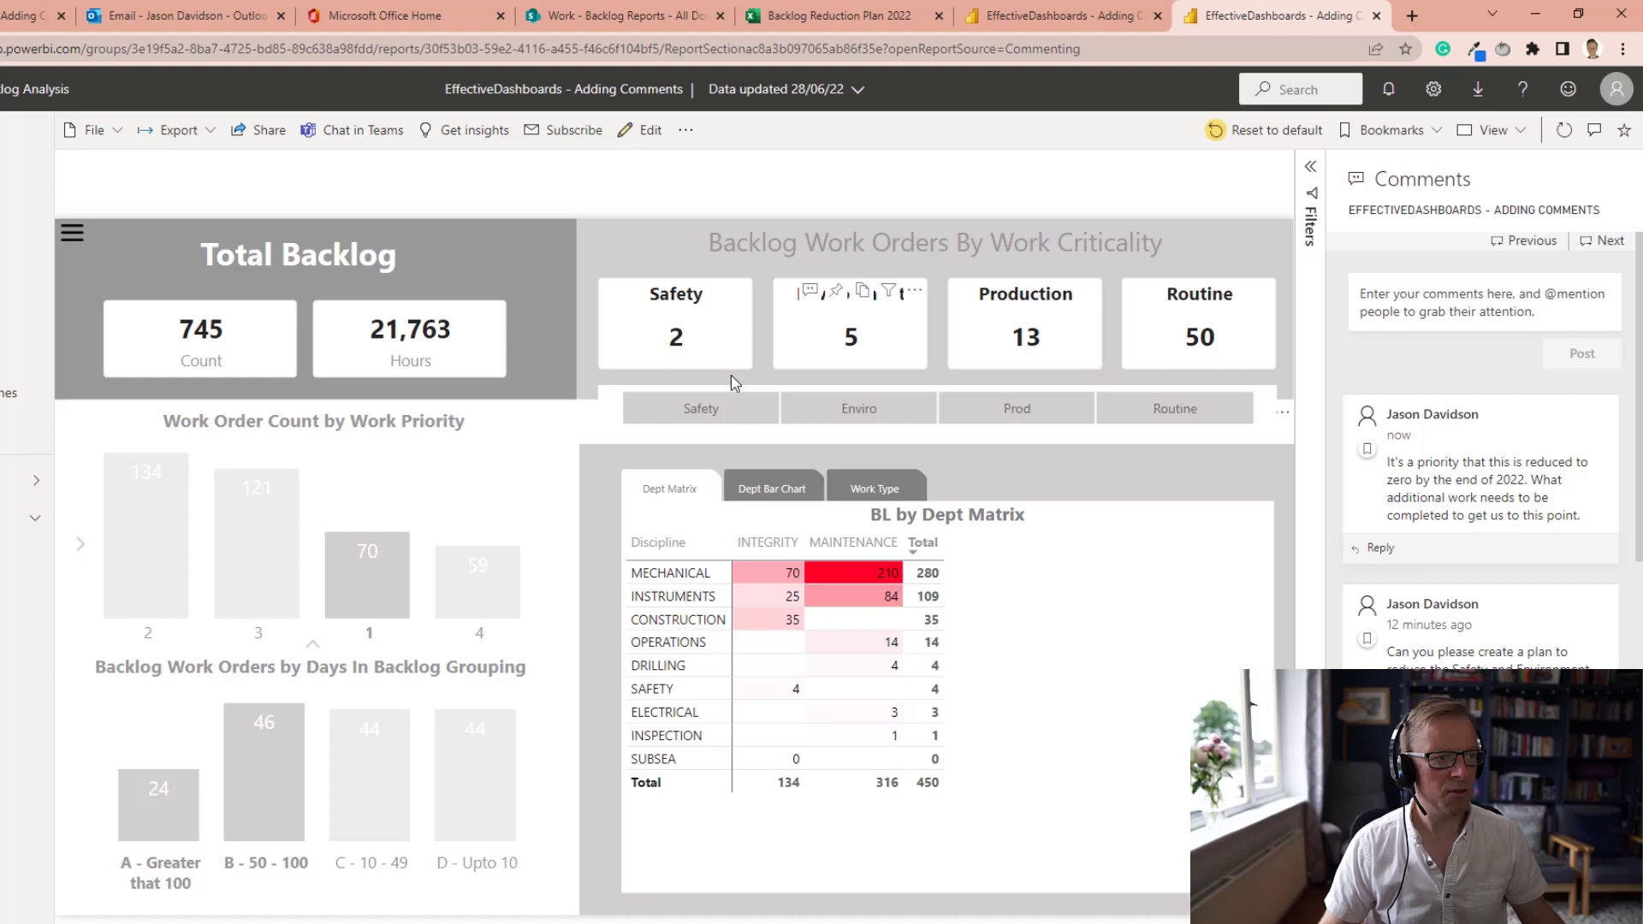
{"action": "left_click", "coordinate": [713, 413]}
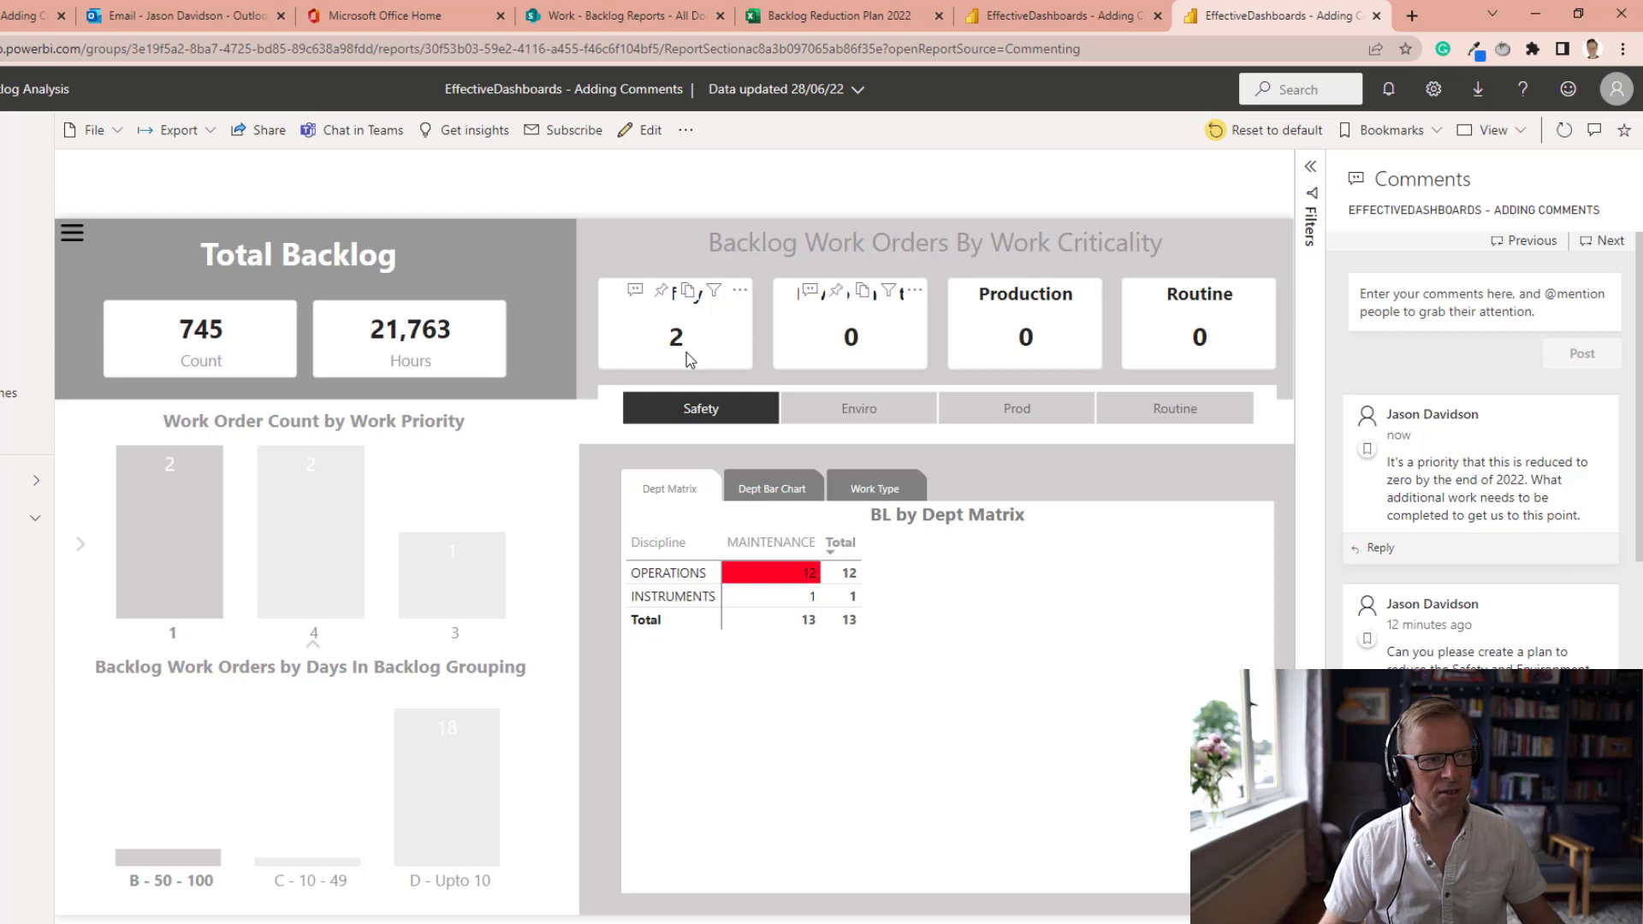
Post a comment asking when the two high-priority work orders over 50 days will finish, then select it.
{"action": "left_click", "coordinate": [1432, 294]}
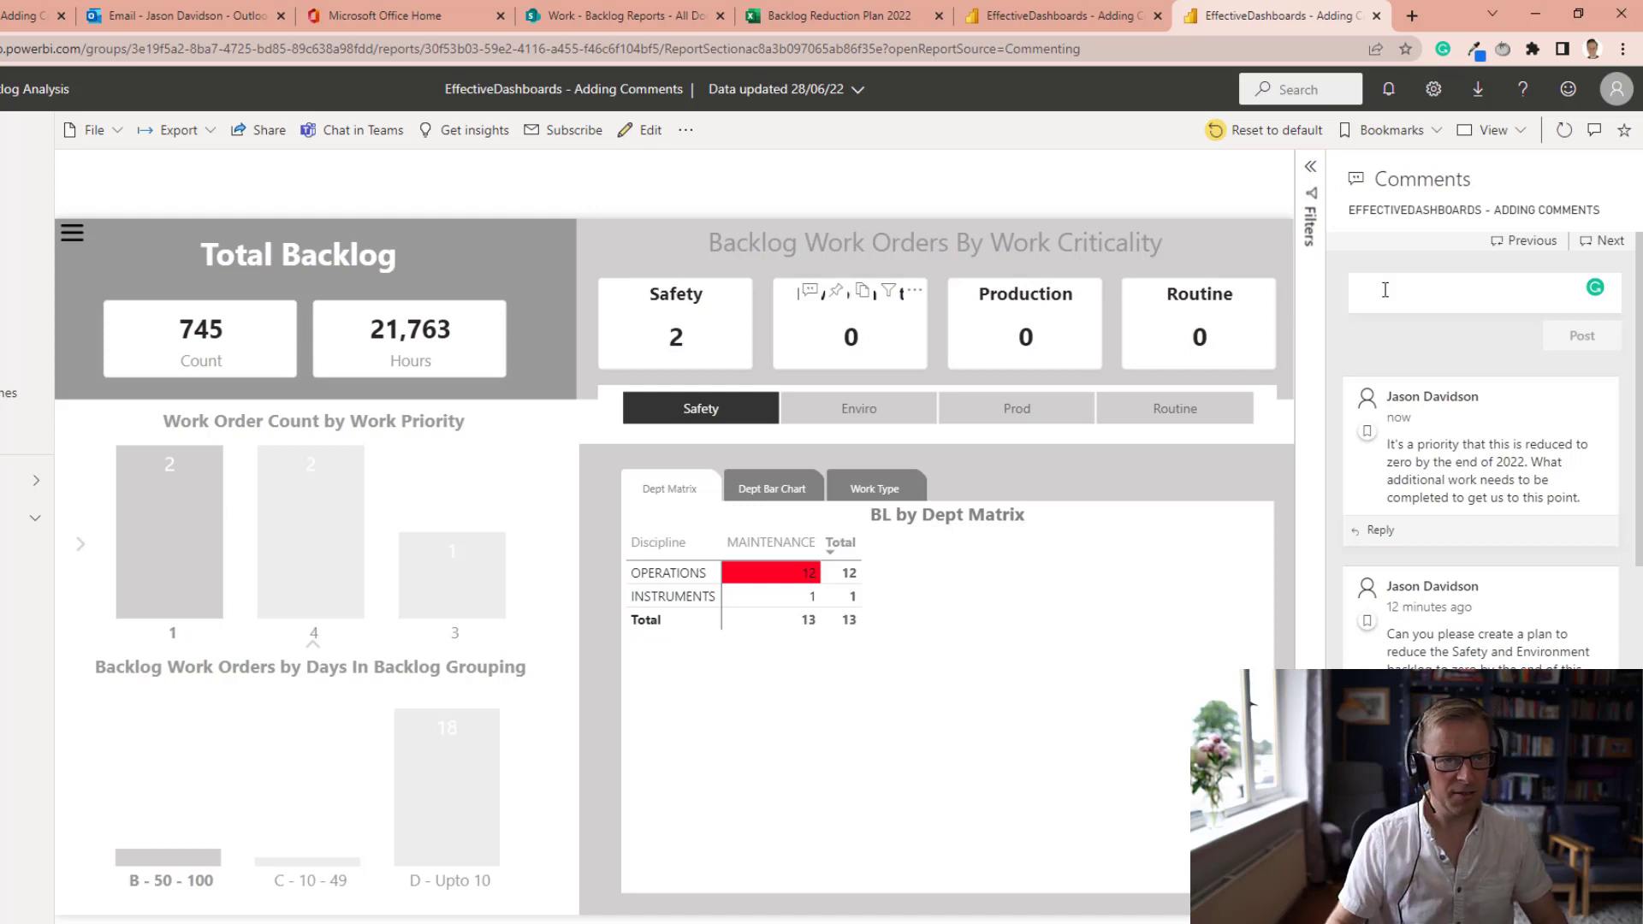
{"action": "type", "text": "Please provide the expected date that these two work orders will be completed by. These hare high priority work orders that have been in backlog for more than 50 days."}
{"action": "key", "text": "Return"}
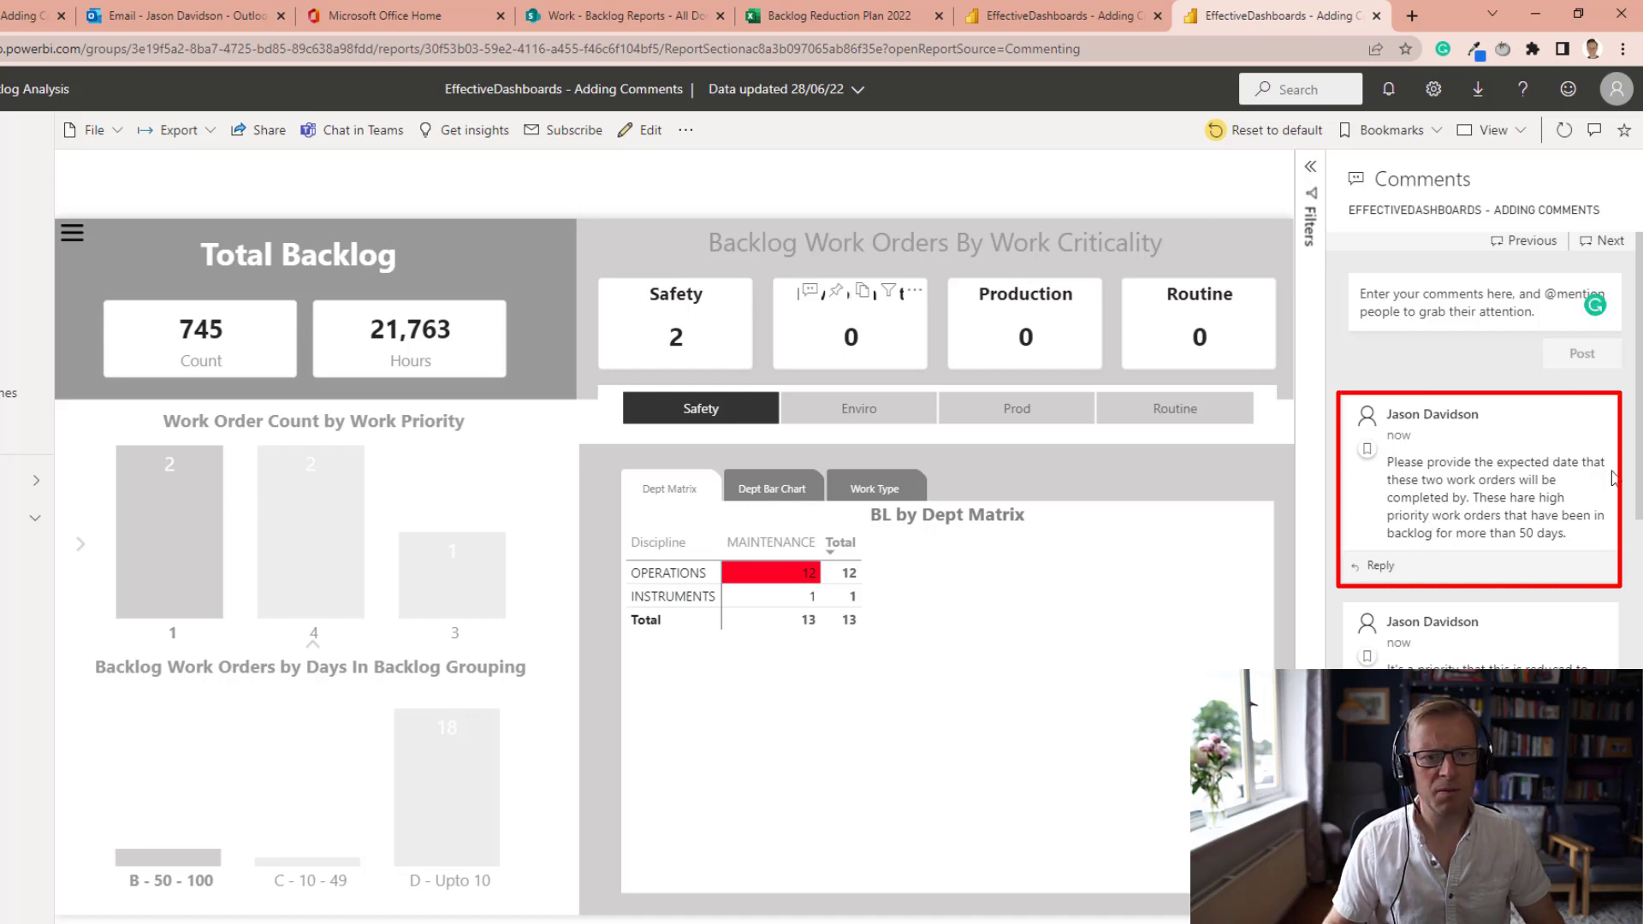
{"action": "left_click", "coordinate": [1521, 499]}
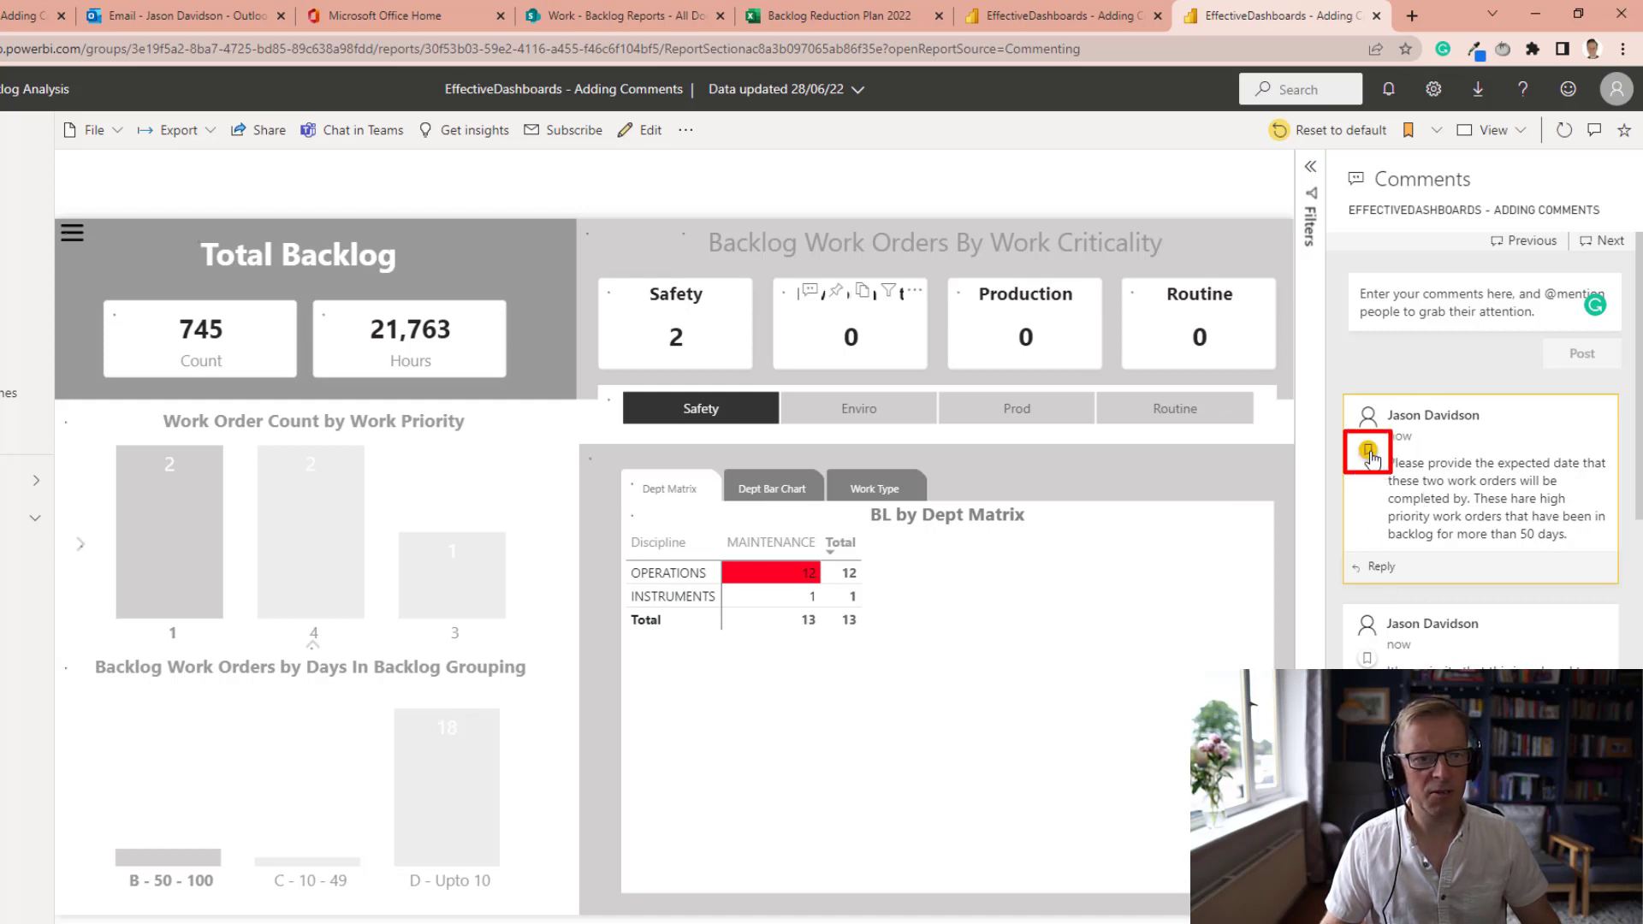
{"action": "left_click", "coordinate": [1331, 130]}
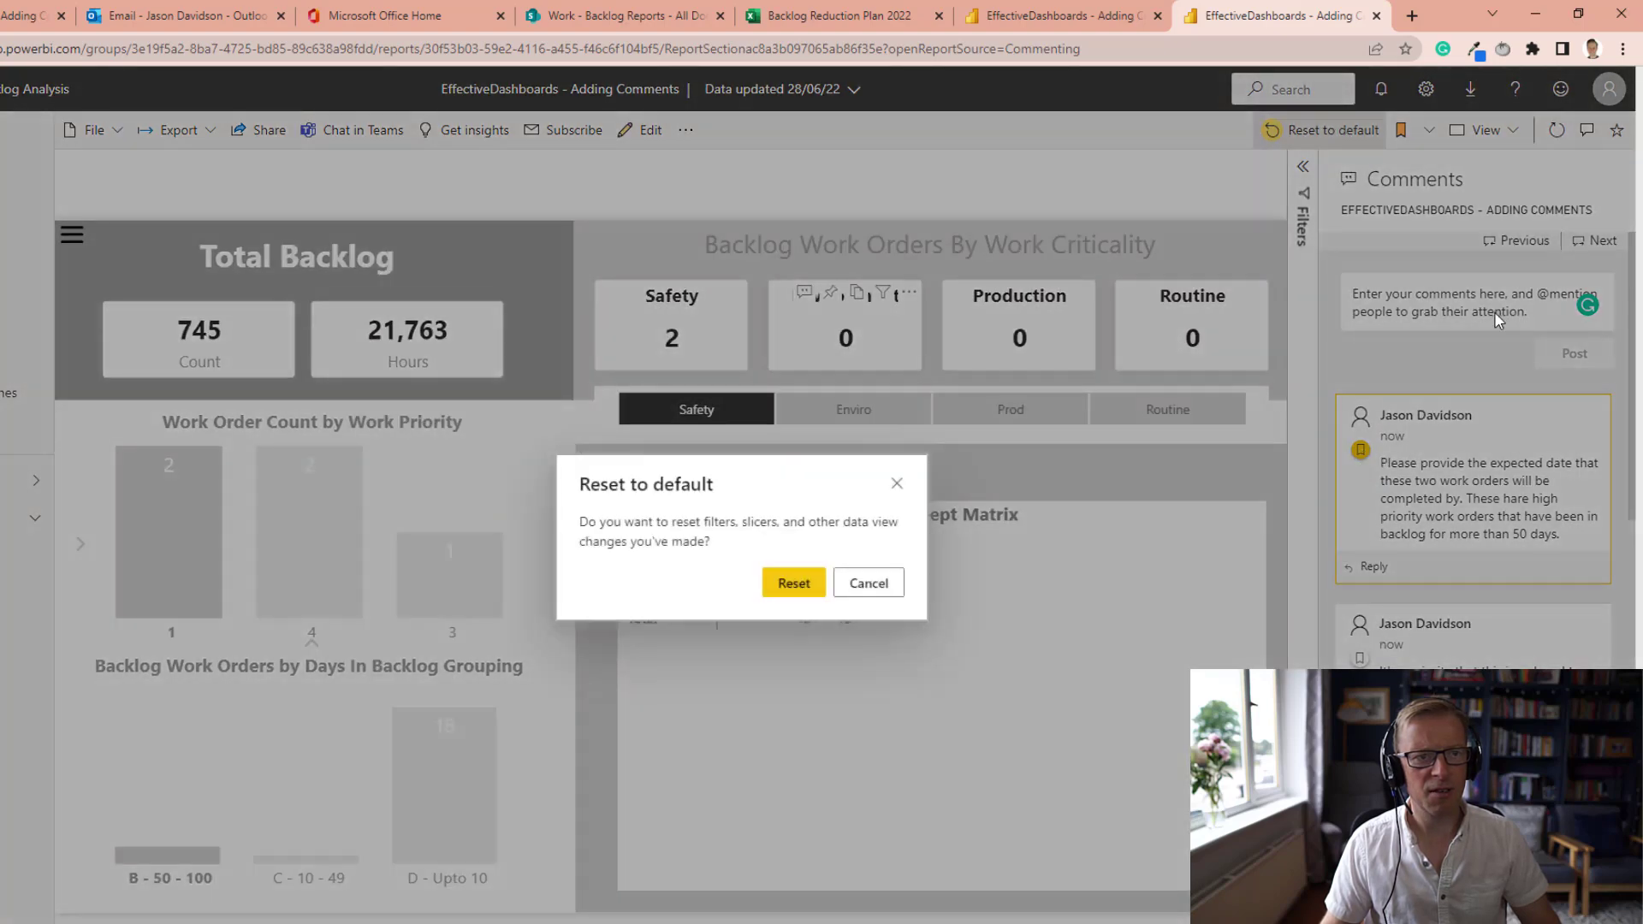
{"action": "left_click", "coordinate": [781, 591]}
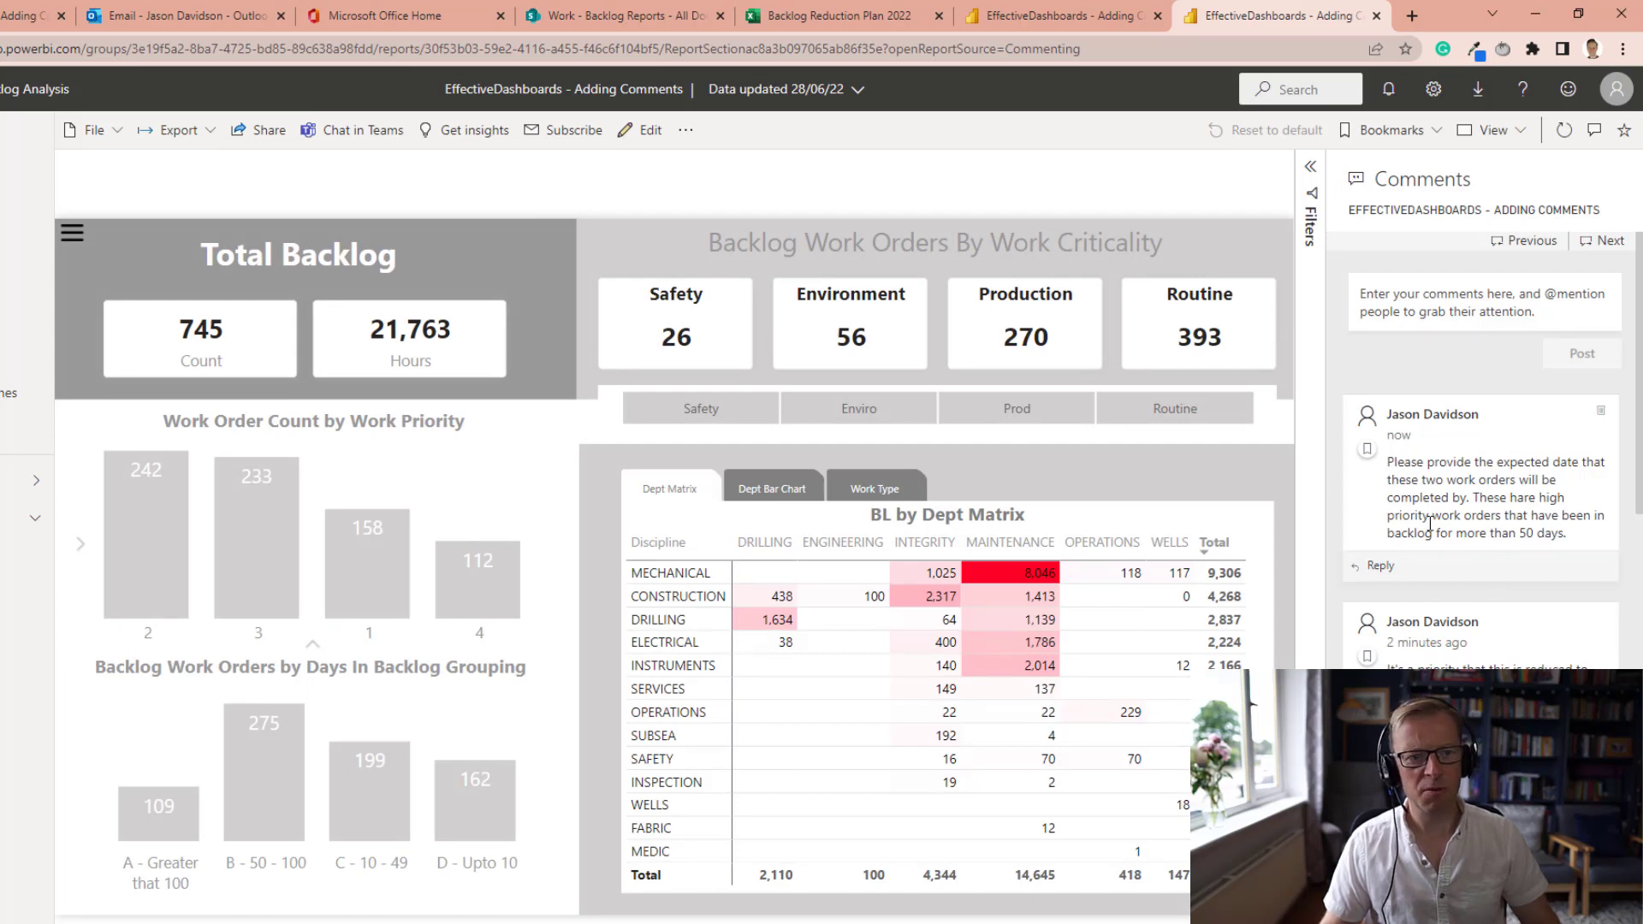
{"action": "left_click", "coordinate": [1368, 451]}
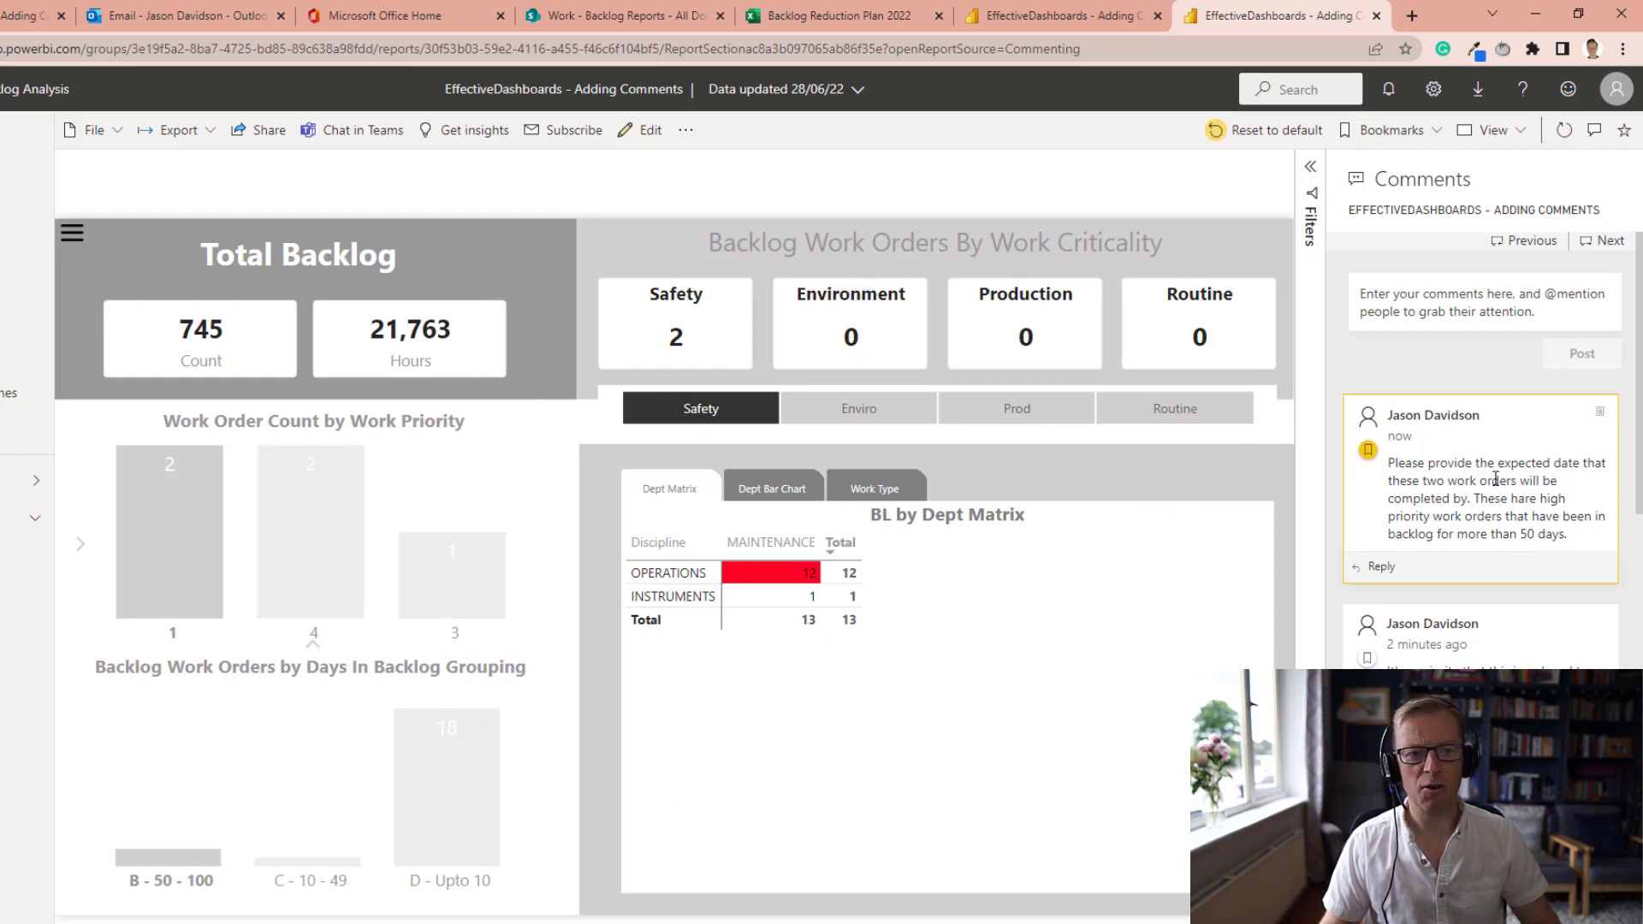
Select the second and third comment cards to show their saved views, spotlighting the Environment card.
{"action": "left_click", "coordinate": [1367, 658]}
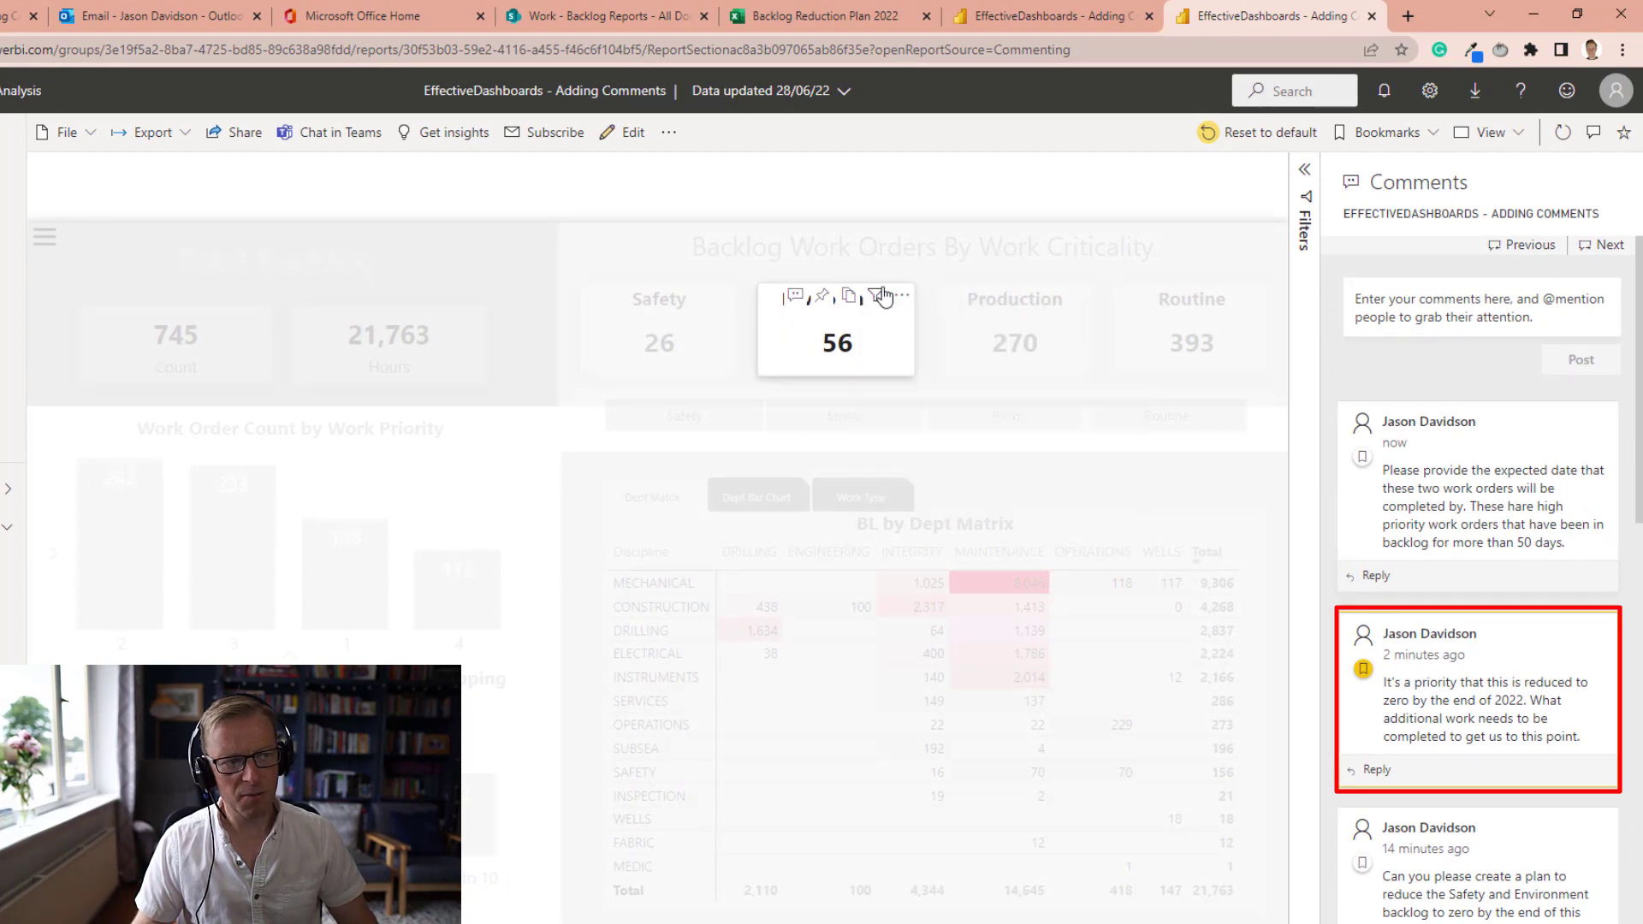
{"action": "mouse_move", "coordinate": [858, 308]}
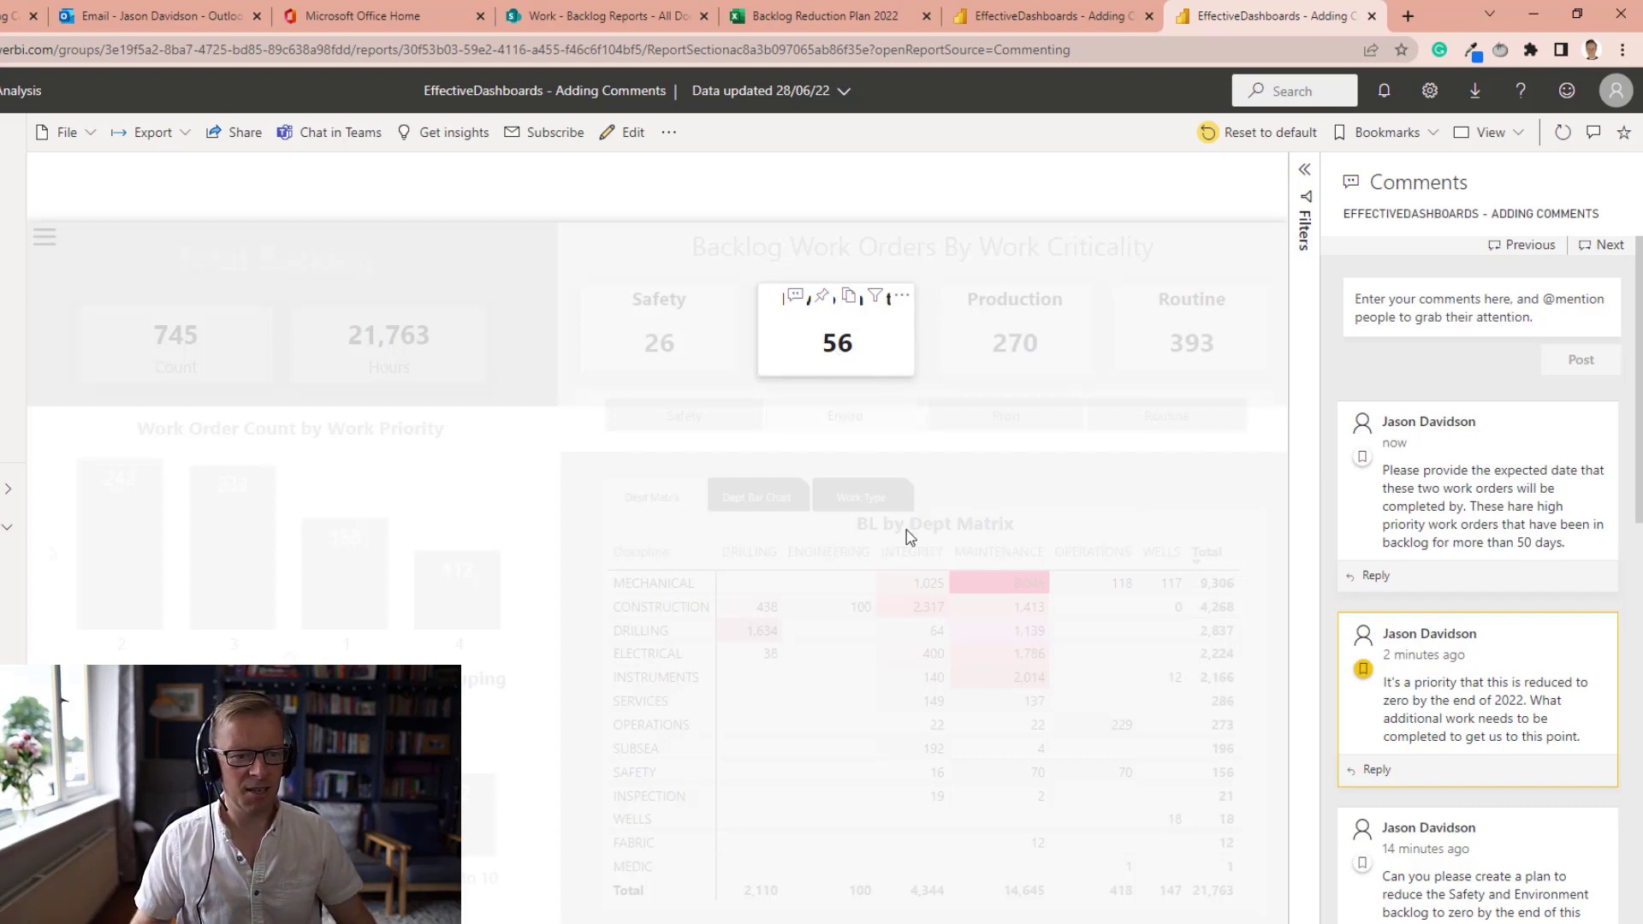
{"action": "left_click", "coordinate": [1365, 868]}
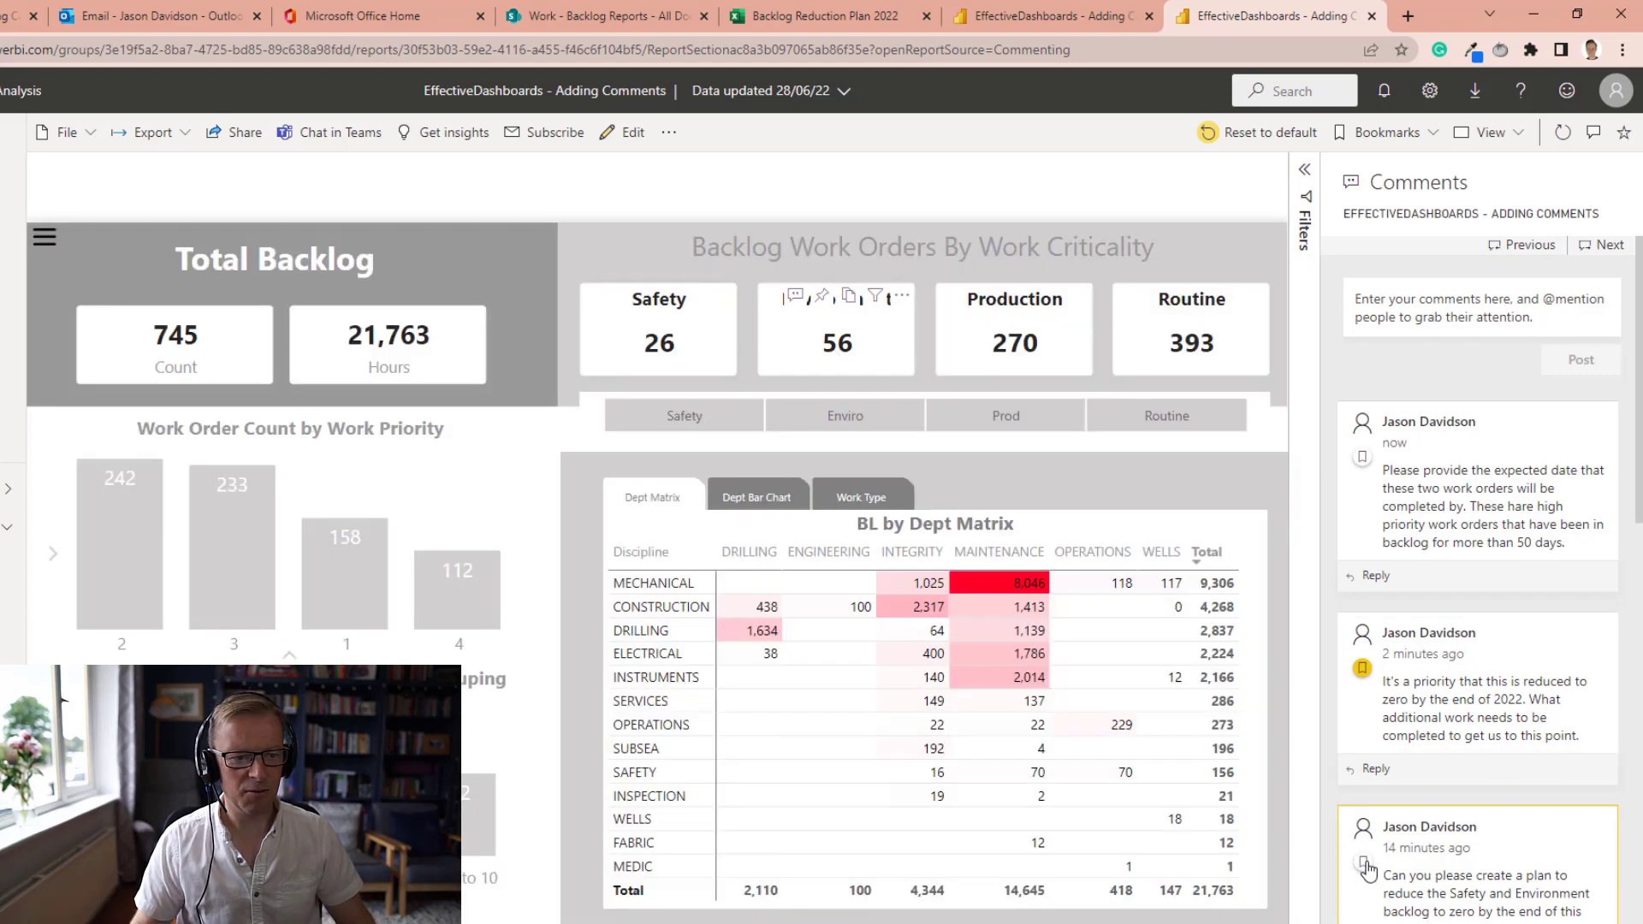
{"action": "left_click", "coordinate": [1371, 676]}
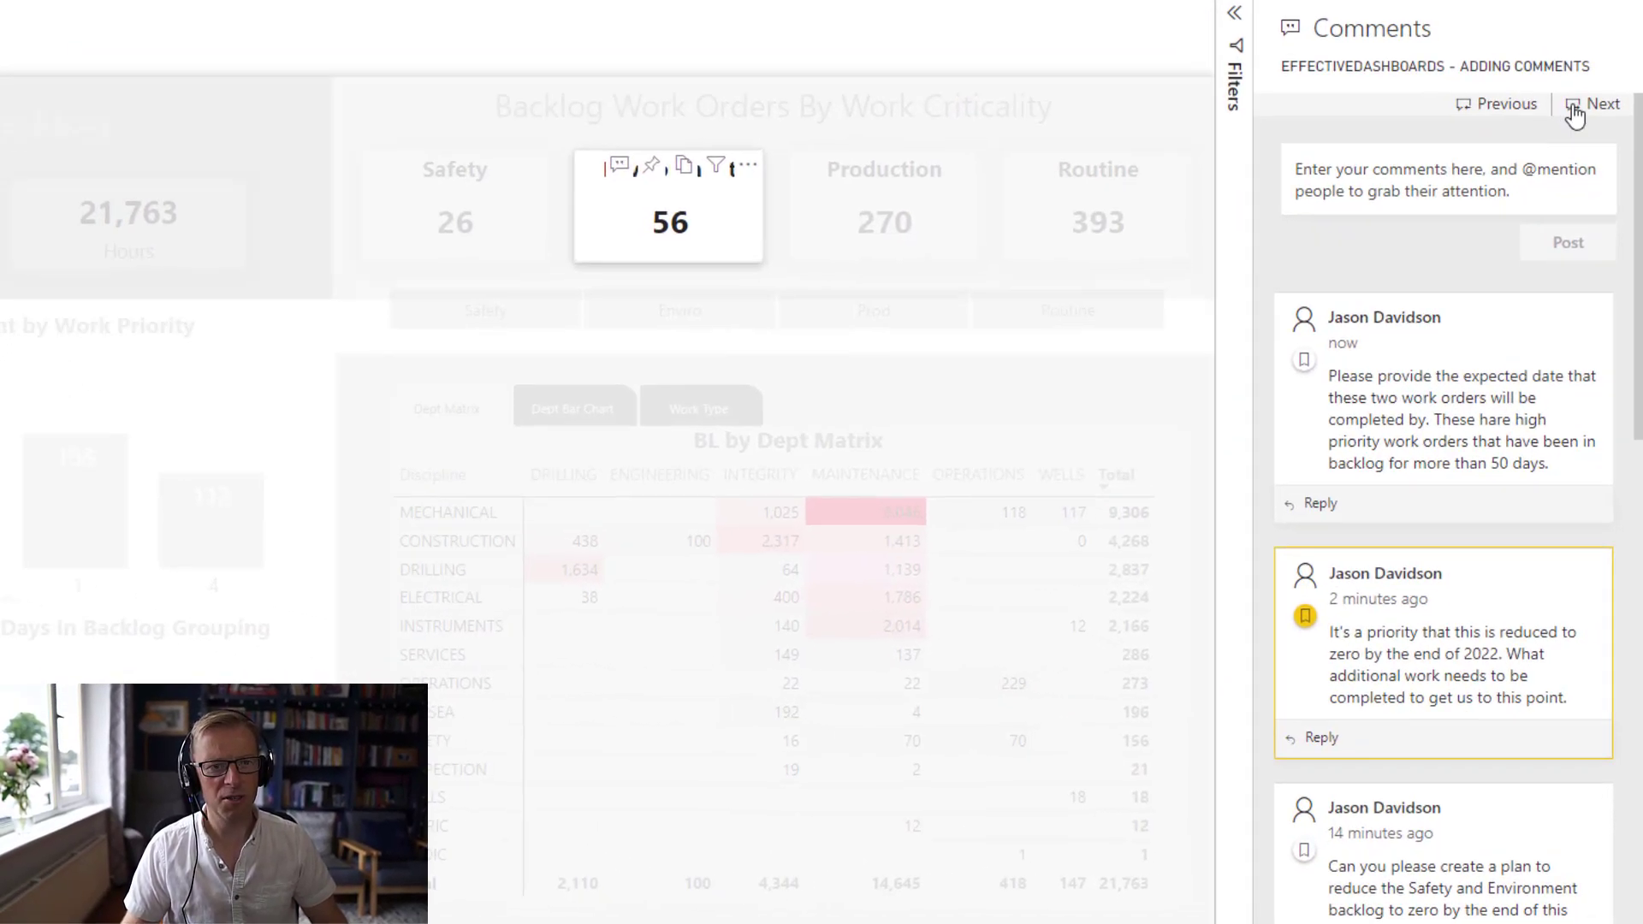
Cycle through comments with Next and Previous until the report shows its unfiltered view (Safety 26, total 21,763).
{"action": "left_click", "coordinate": [1591, 107]}
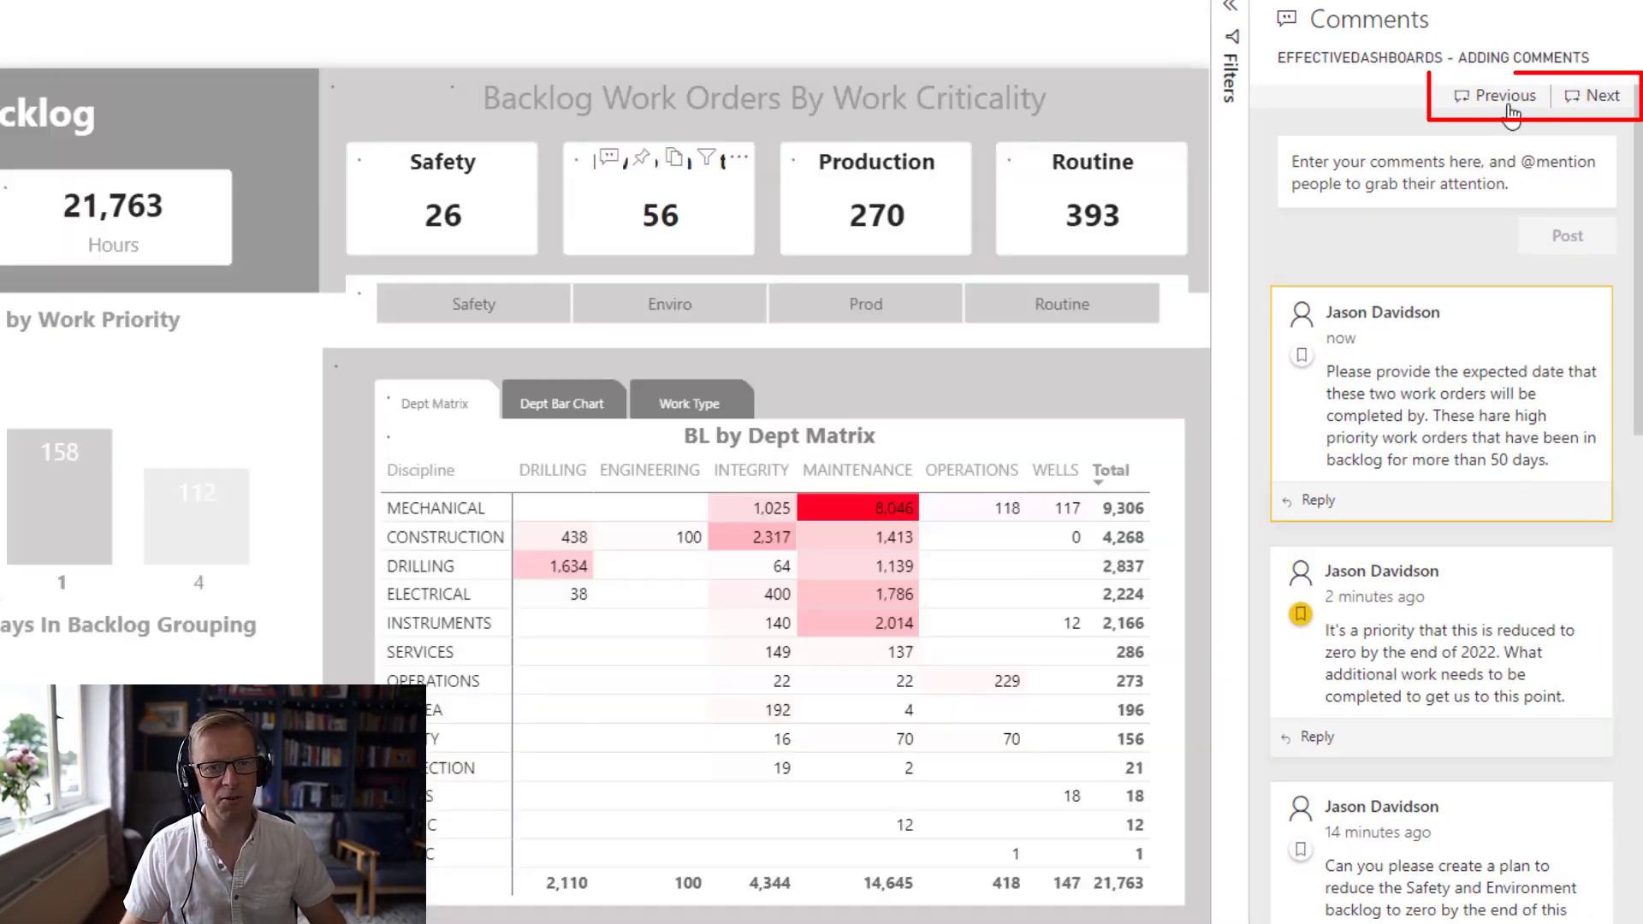
{"action": "left_click", "coordinate": [1596, 107]}
{"action": "left_click", "coordinate": [1598, 101]}
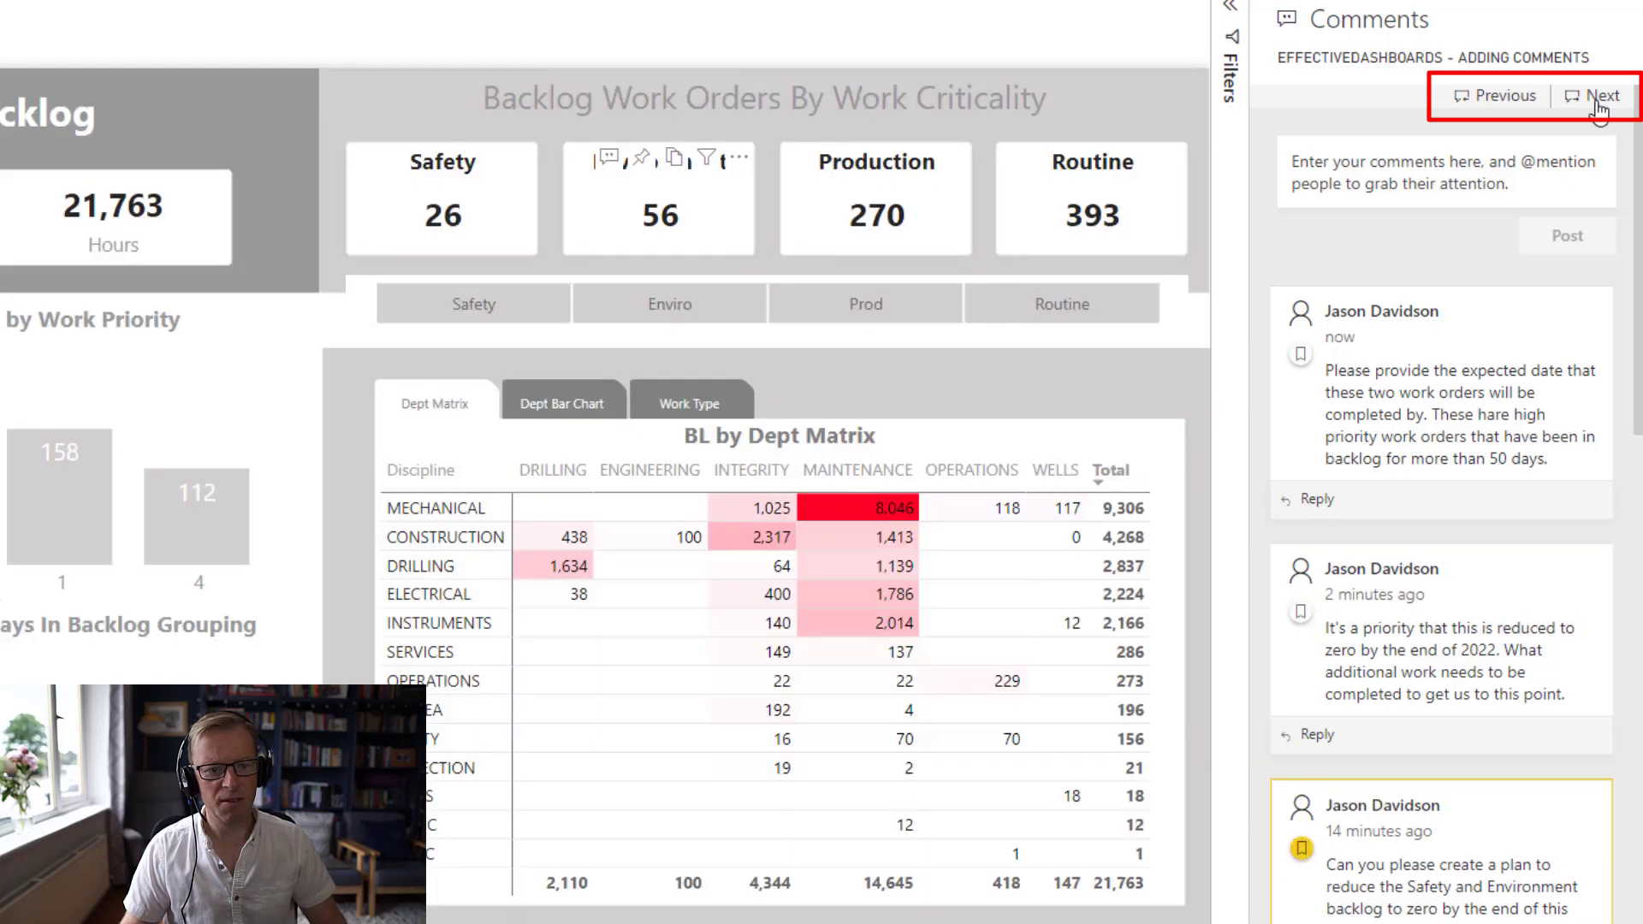
{"action": "left_click", "coordinate": [1537, 100]}
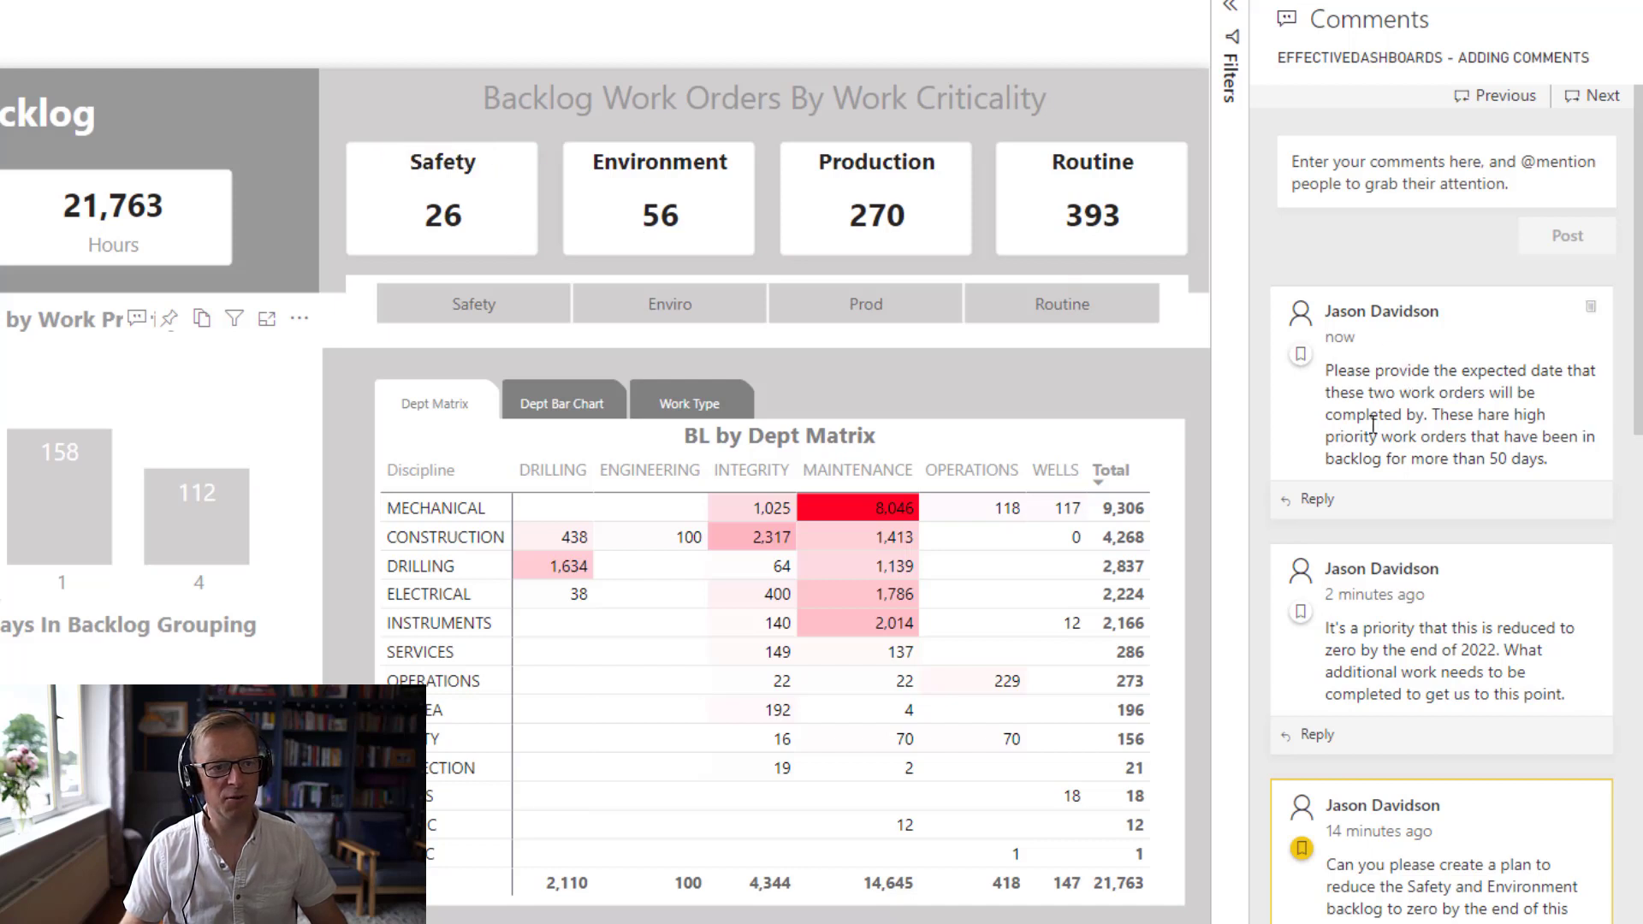
Reapply the Safety view from the top comment, then highlight 'Report Update Request' in its thread.
{"action": "left_click", "coordinate": [1302, 356]}
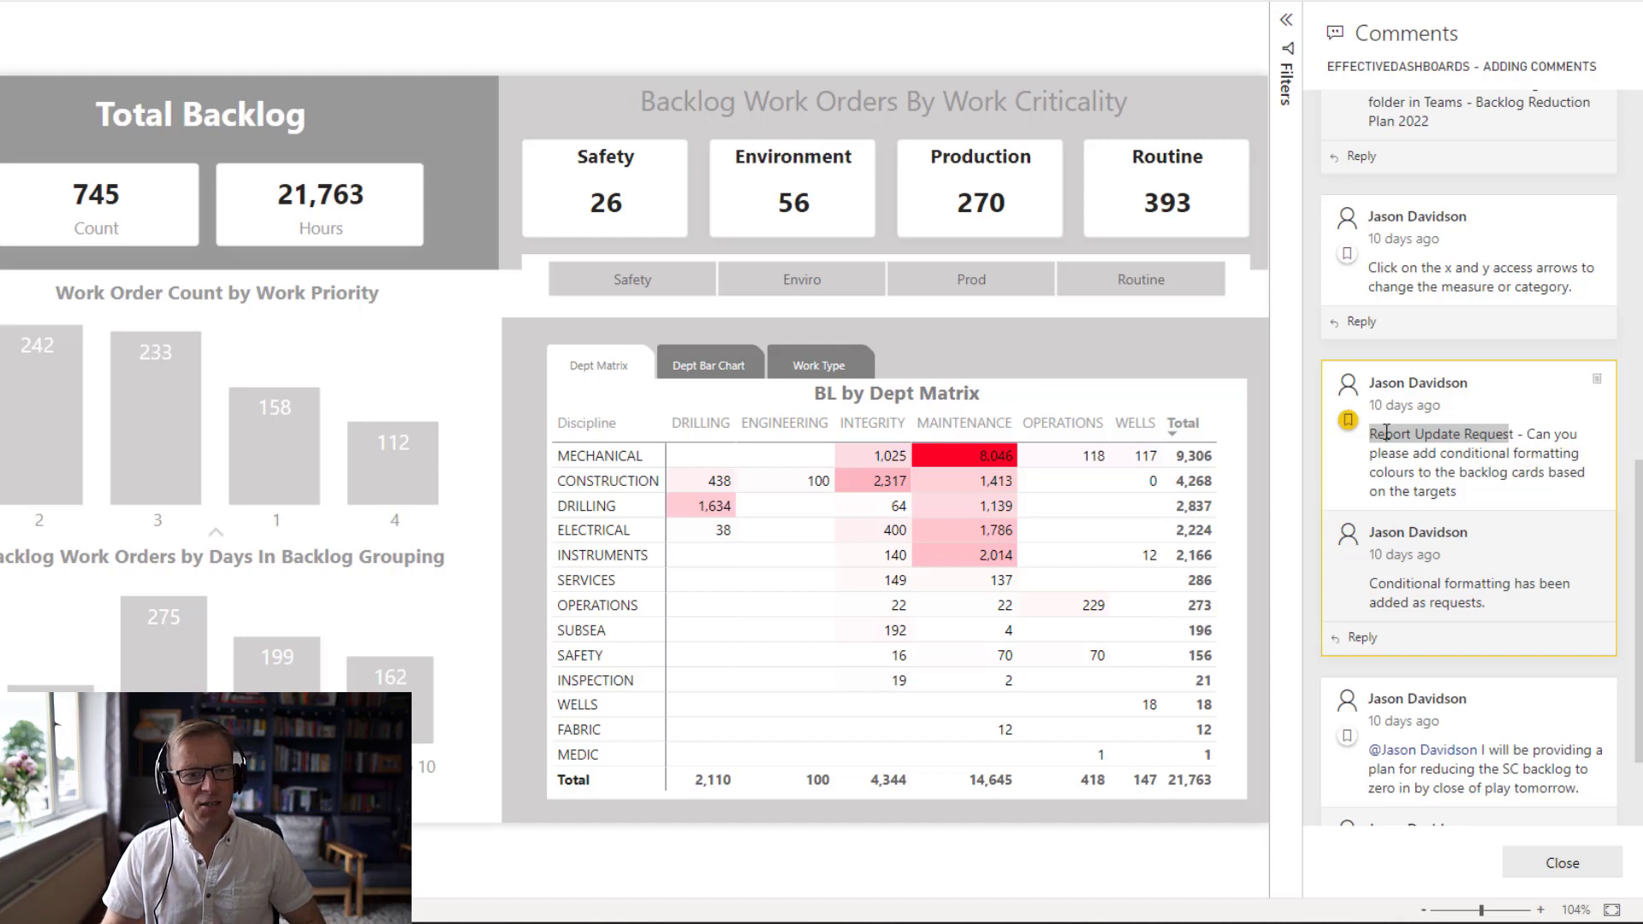
{"action": "left_click", "coordinate": [1519, 436]}
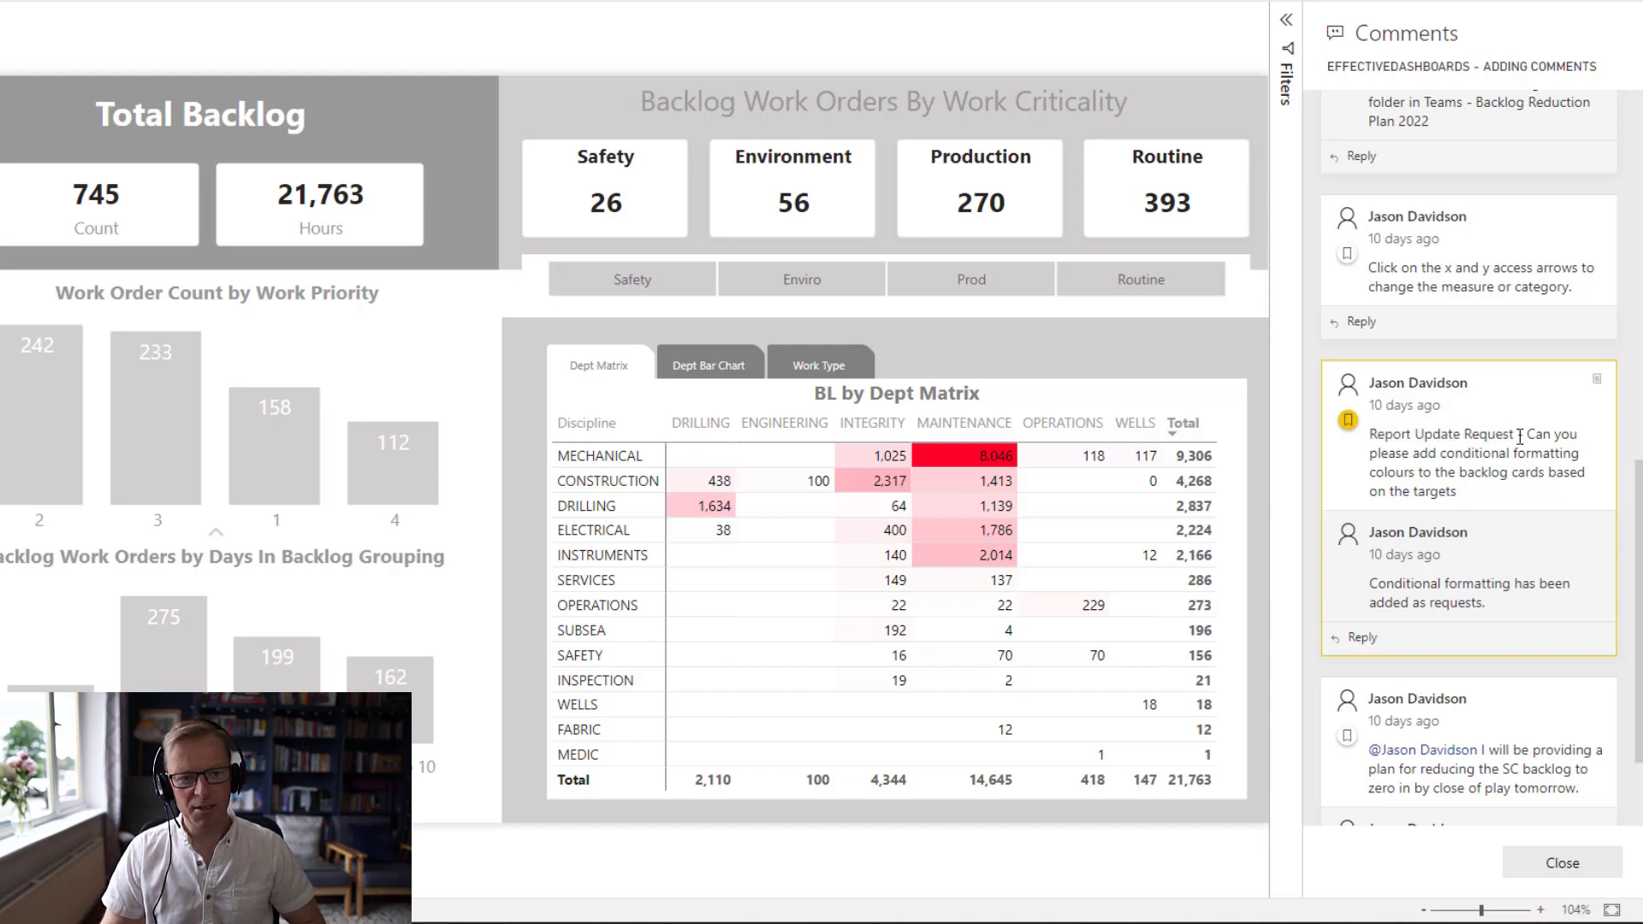
{"action": "left_click_drag", "start_coordinate": [1514, 435], "coordinate": [1369, 435]}
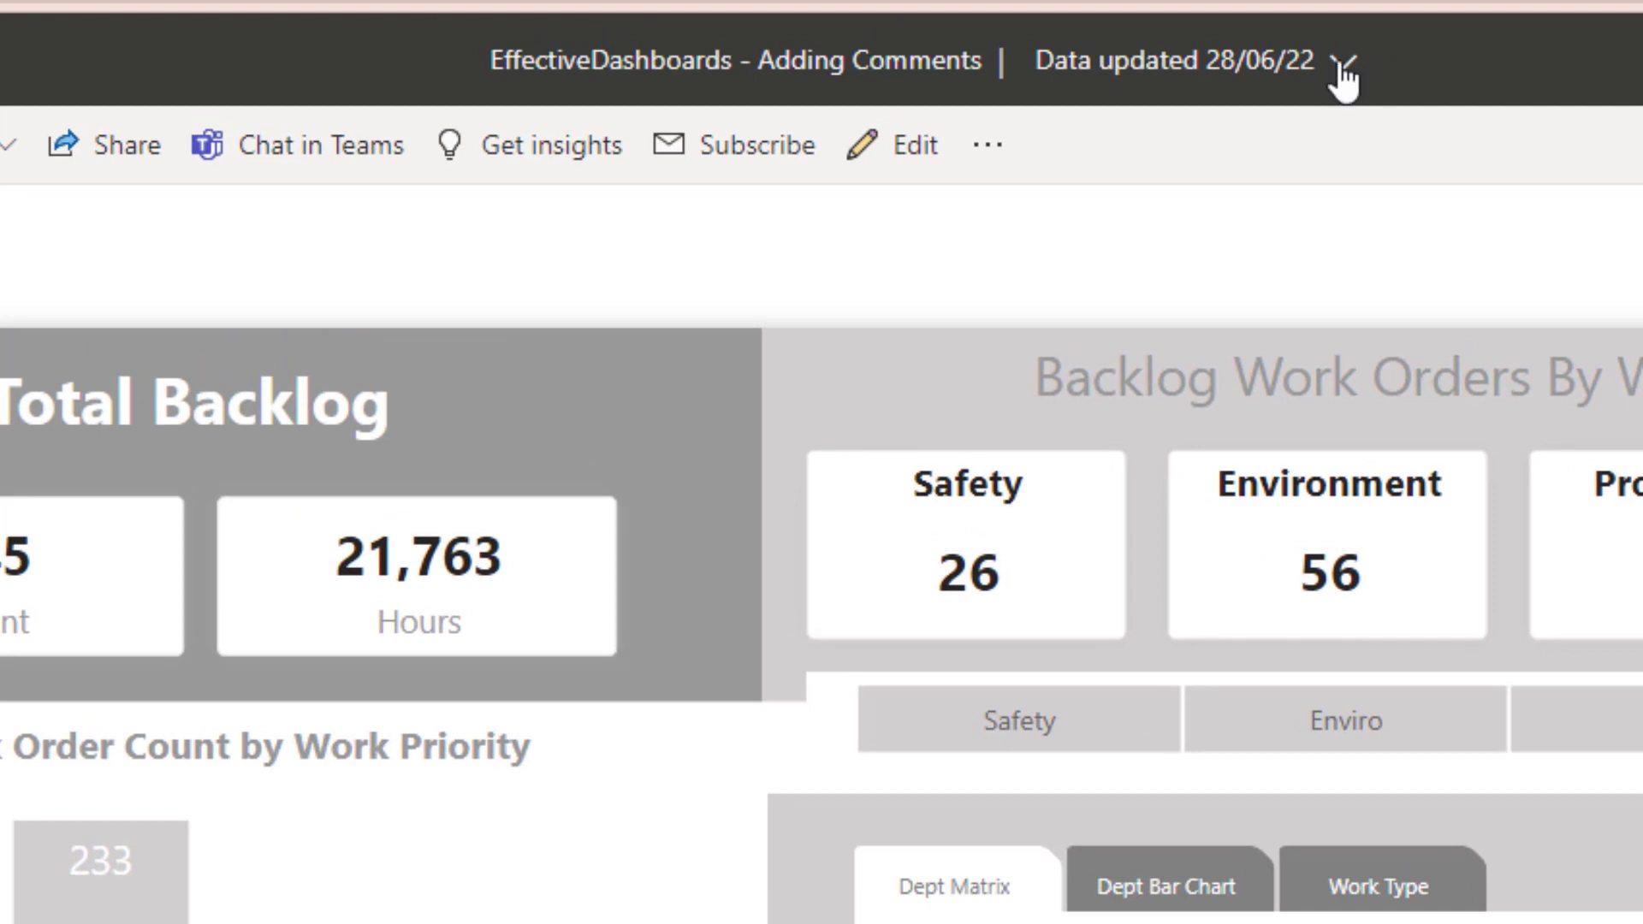
{"action": "left_click", "coordinate": [1343, 63]}
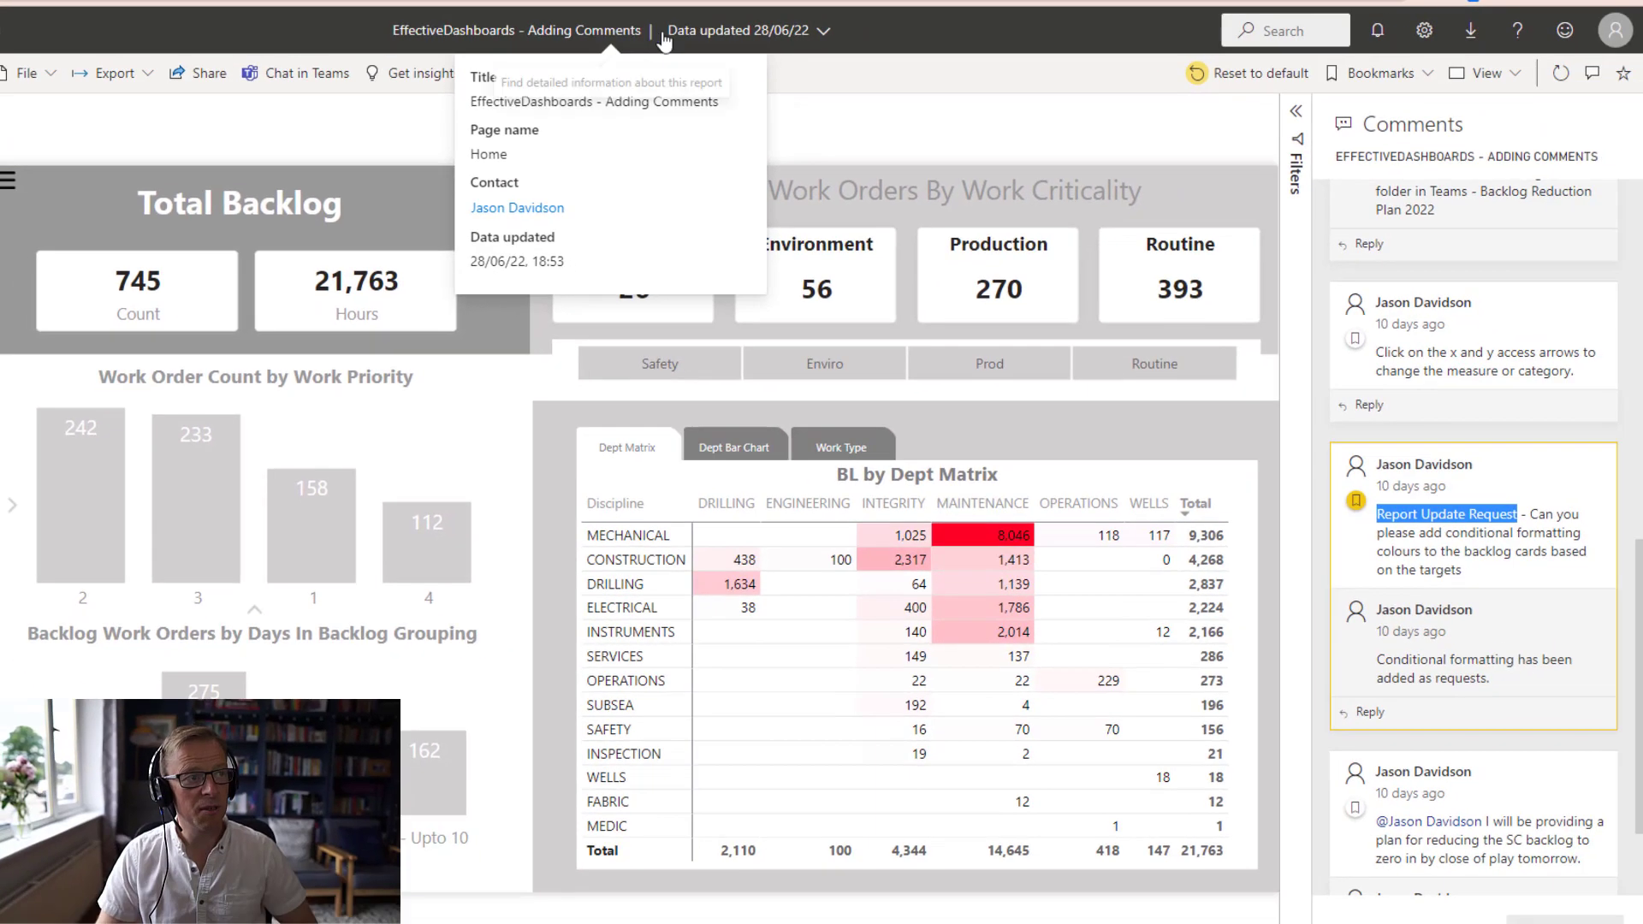
{"action": "left_click", "coordinate": [663, 39]}
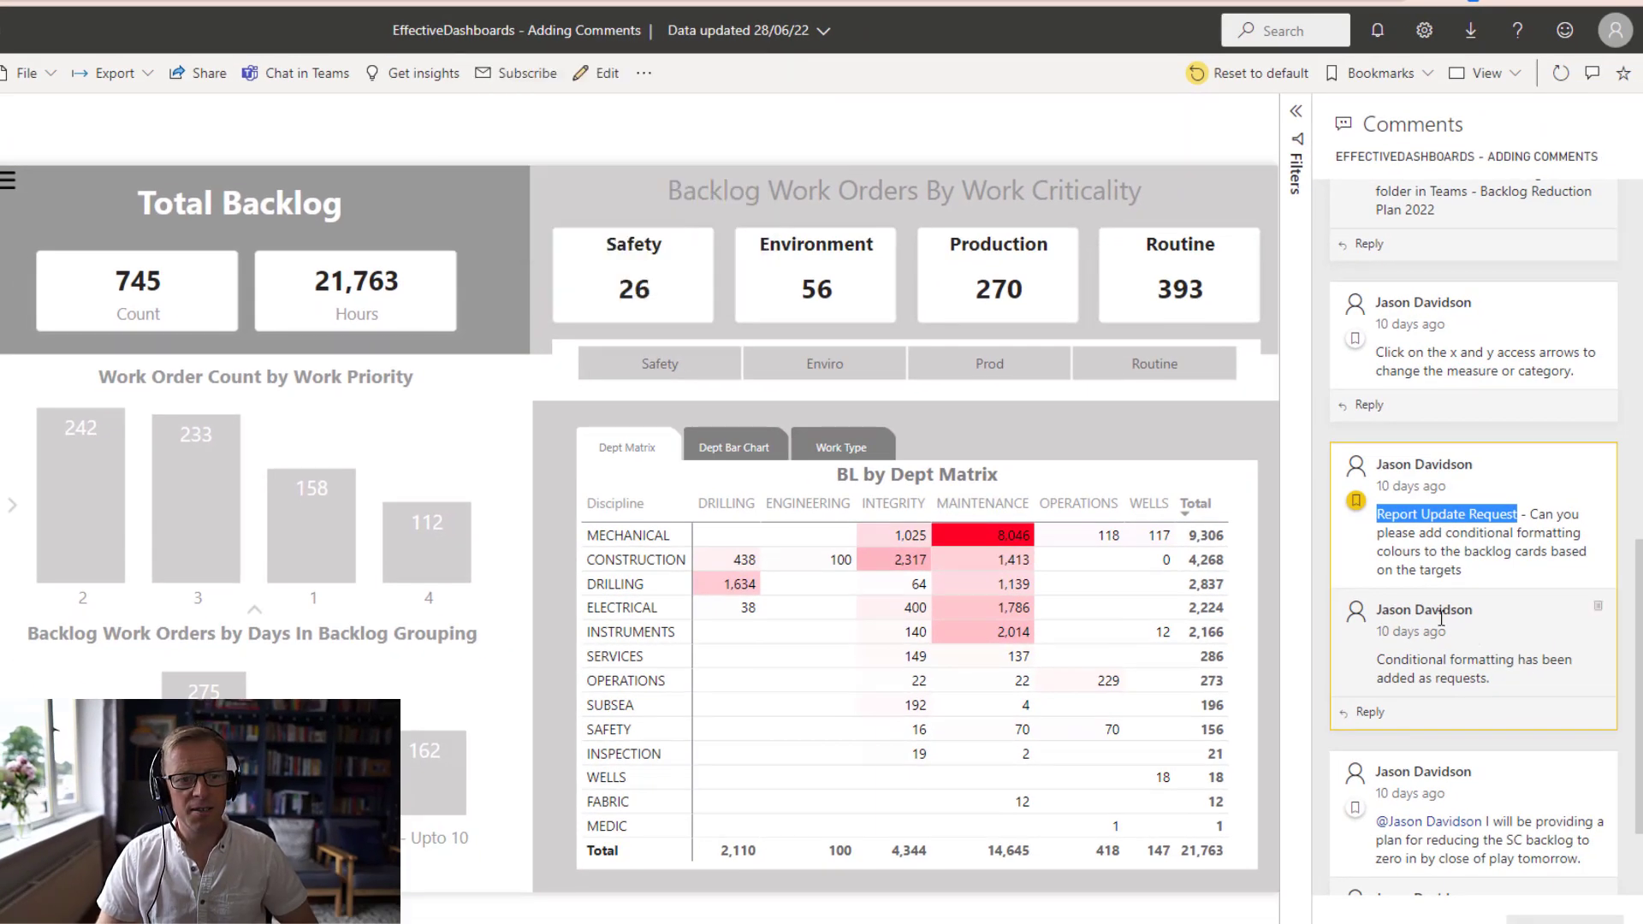